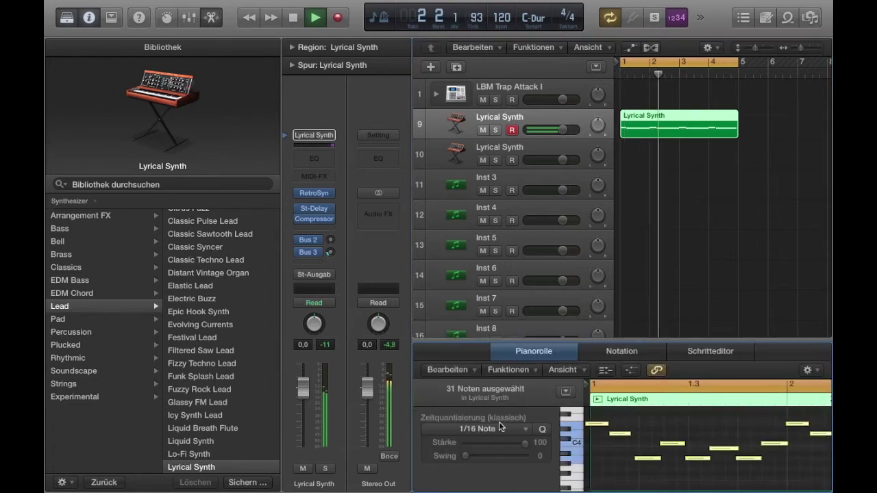
- Quantize the selected Lyrical Synth notes to 1/16 Note and close the Piano Roll
{"action": "left_click", "coordinate": [477, 429]}
{"action": "left_click", "coordinate": [469, 442]}
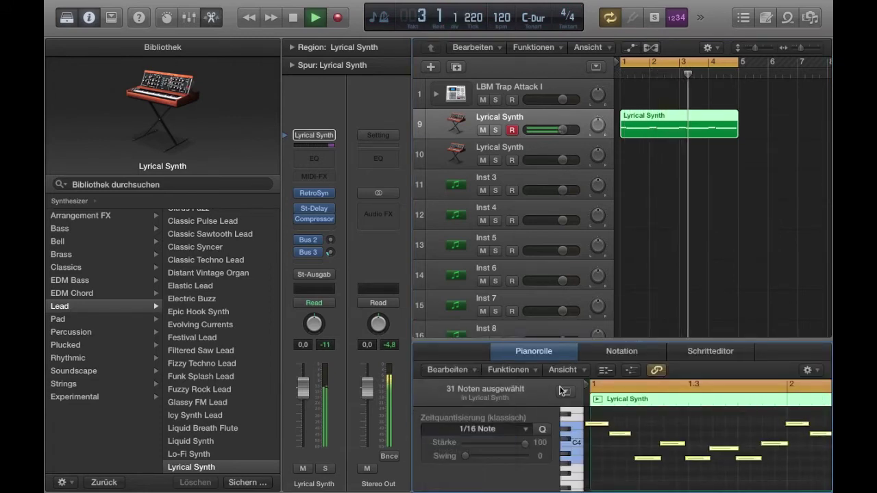
{"action": "key", "text": "p"}
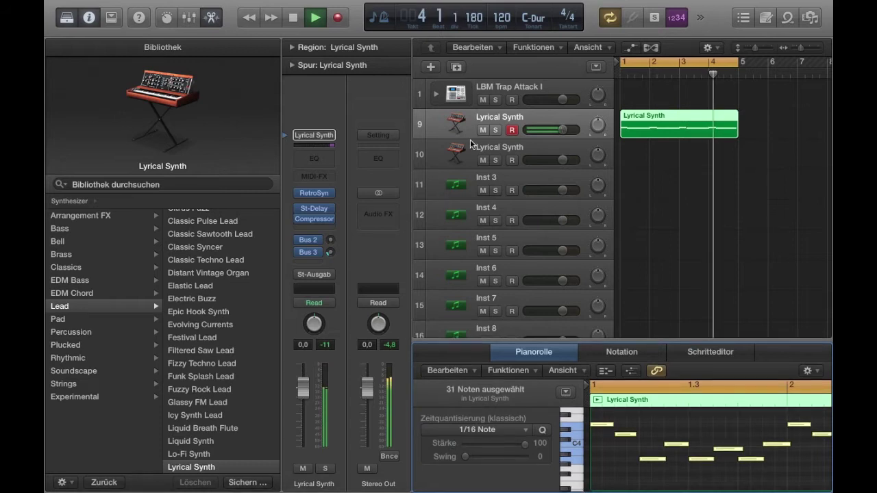
- Load the Funk Splash Lead patch from the Lead category on the second Lyrical Synth track
{"action": "left_click", "coordinate": [483, 150]}
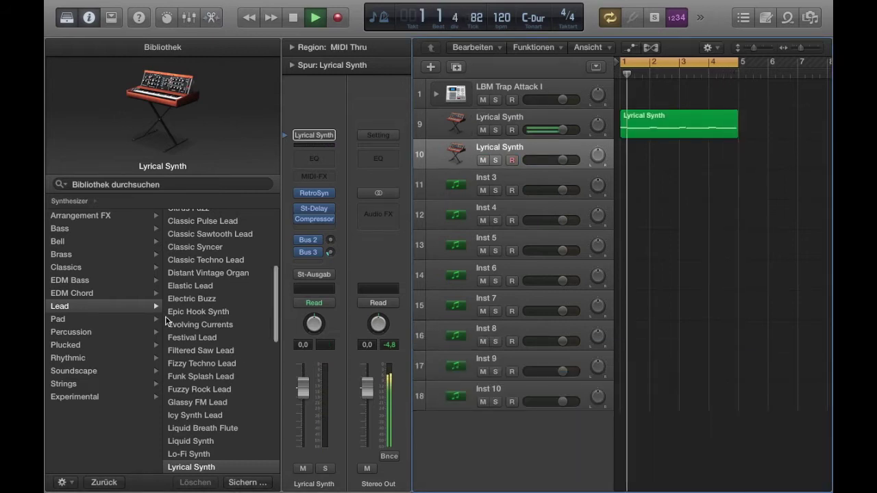
{"action": "left_click", "coordinate": [209, 378]}
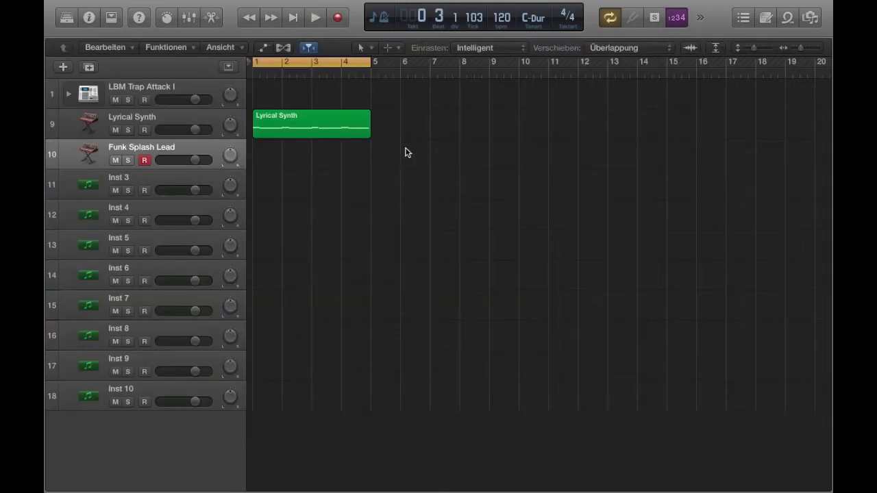
- Loop the Lyrical Synth region to about bar 14 and move the cycle range to bars 5 to 9
{"action": "left_click", "coordinate": [369, 115]}
{"action": "left_click_drag", "start_coordinate": [369, 115], "coordinate": [644, 126]}
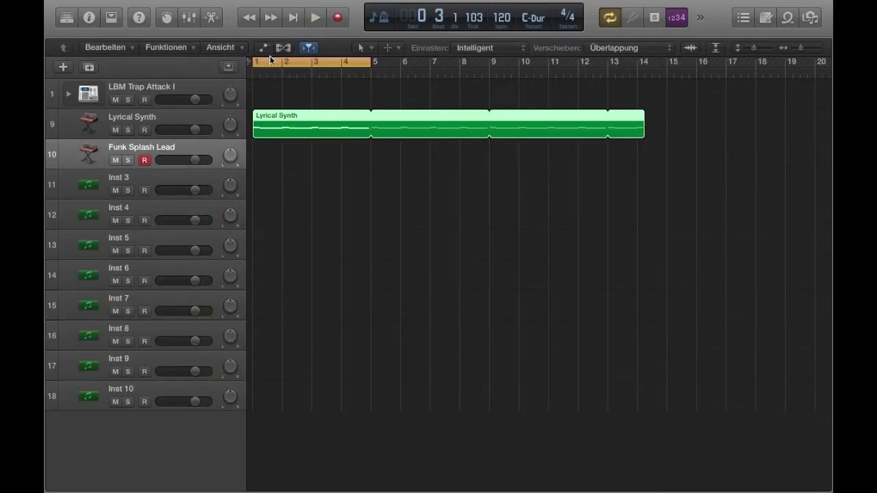
{"action": "left_click_drag", "start_coordinate": [269, 60], "coordinate": [385, 71]}
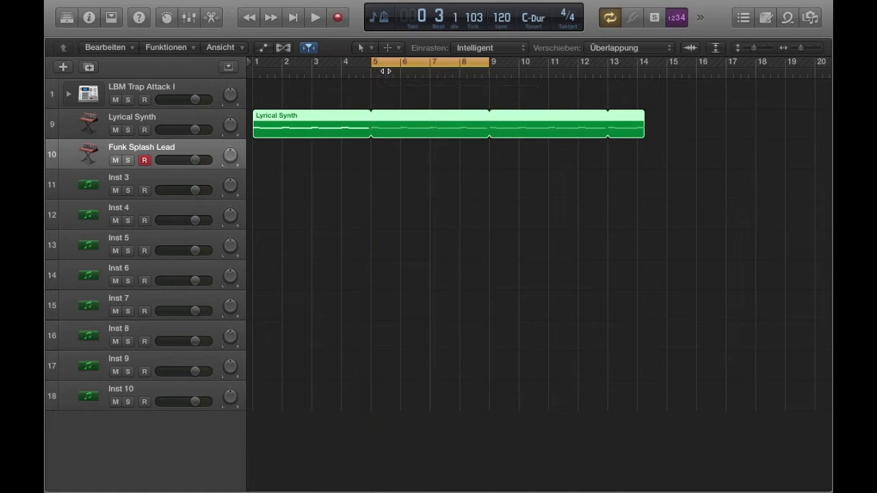
- Record a Funk Splash Lead part of sustained notes from bar 5 to 9 and quantize its notes
{"action": "key", "text": "space"}
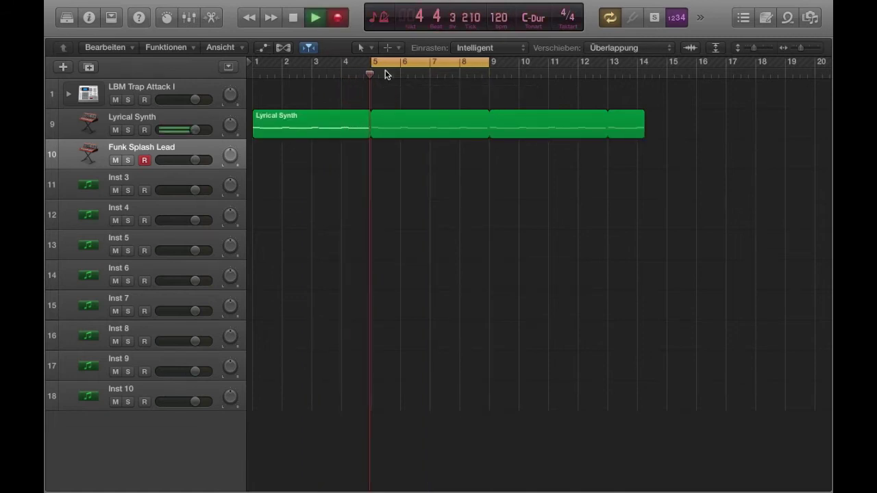
{"action": "key", "text": "r"}
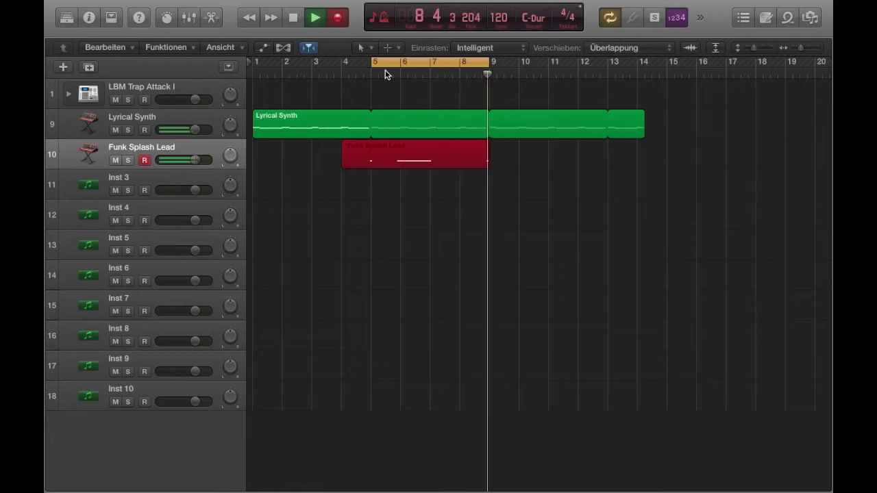
{"action": "double_click", "coordinate": [401, 159]}
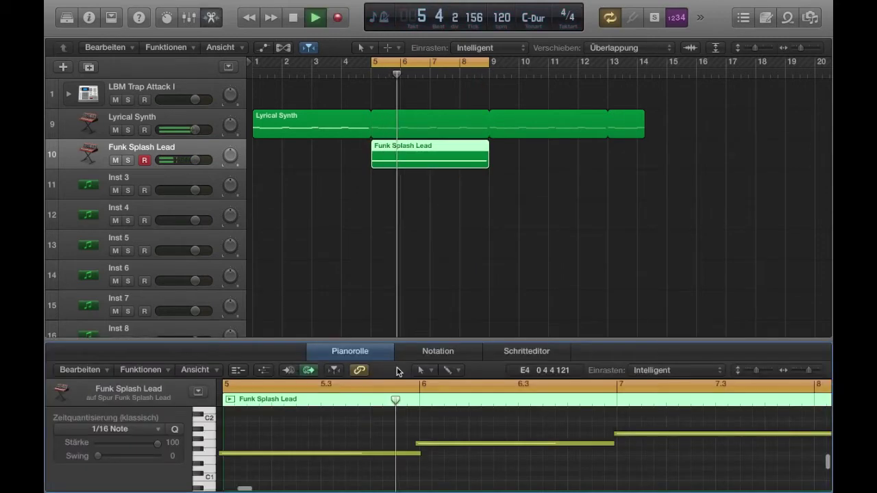
{"action": "left_click", "coordinate": [129, 430]}
{"action": "left_click", "coordinate": [130, 448]}
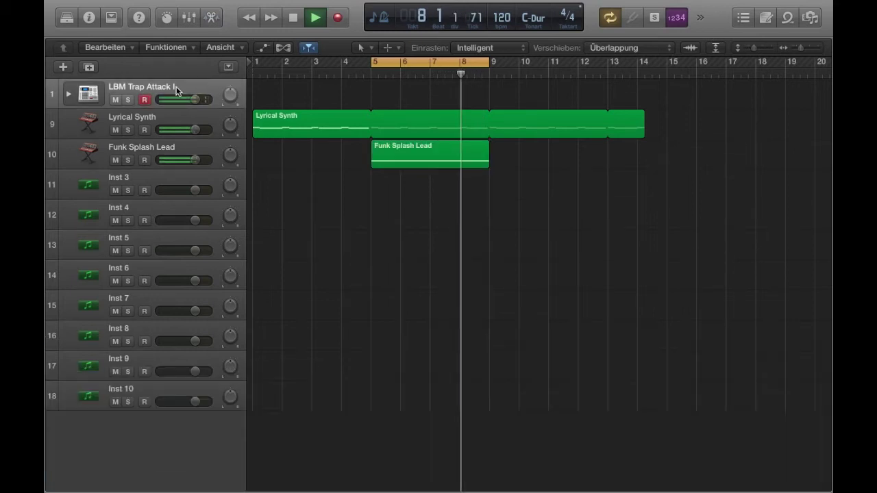
- Record a drum pattern on the LBM Trap Attack I track from bar 5 to 9 and quantize its notes to 1/8 Note
{"action": "key", "text": "r"}
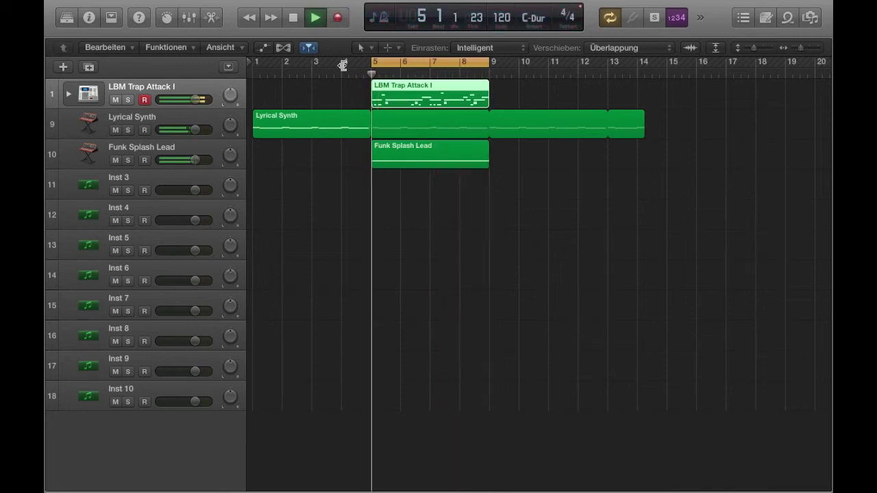
{"action": "double_click", "coordinate": [387, 91]}
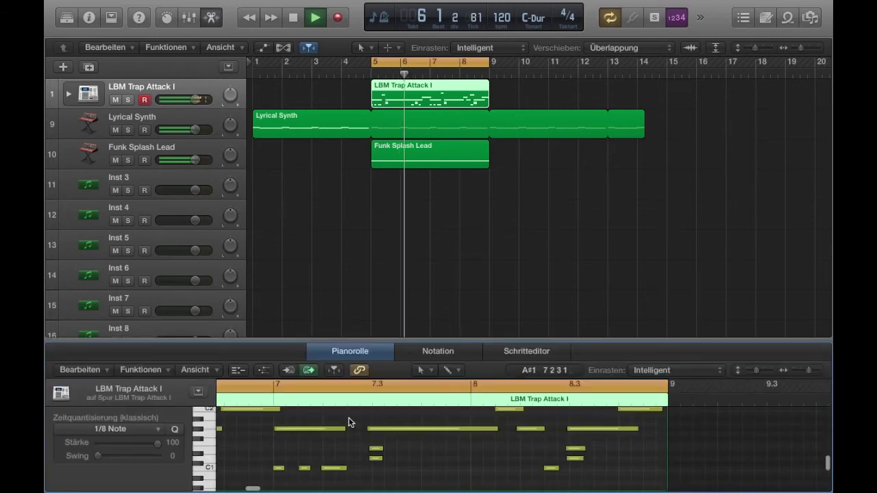
{"action": "left_click", "coordinate": [109, 429]}
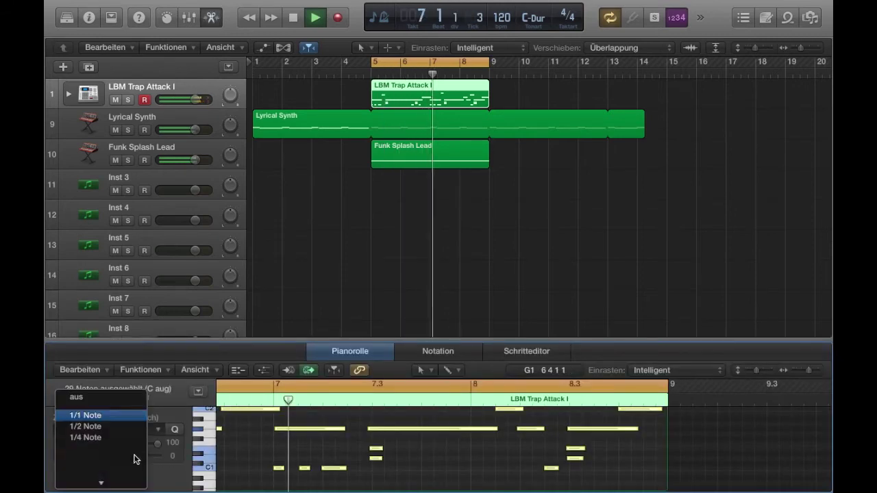
{"action": "left_click", "coordinate": [102, 430]}
{"action": "left_click", "coordinate": [241, 453]}
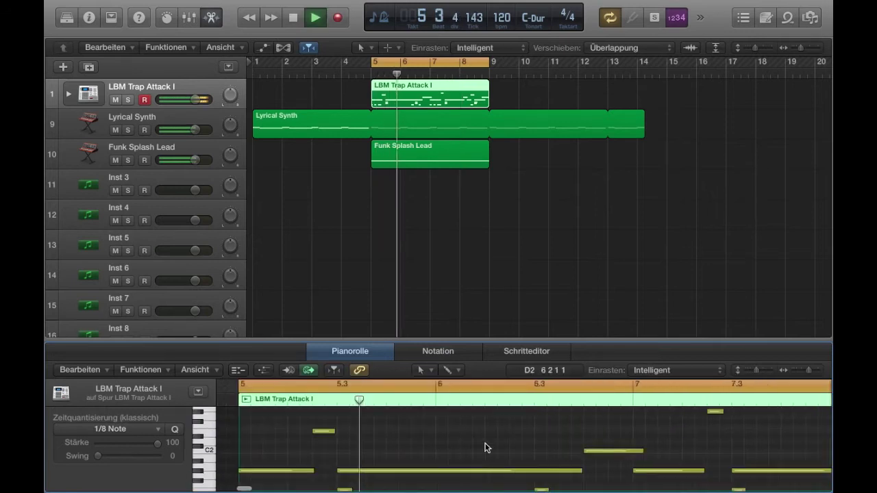
- Adjust note lengths in the LBM Trap Attack I region, extending the final C2 note to bar 9, and close the Piano Roll
{"action": "left_click_drag", "start_coordinate": [526, 412], "coordinate": [533, 412]}
{"action": "left_click", "coordinate": [574, 444]}
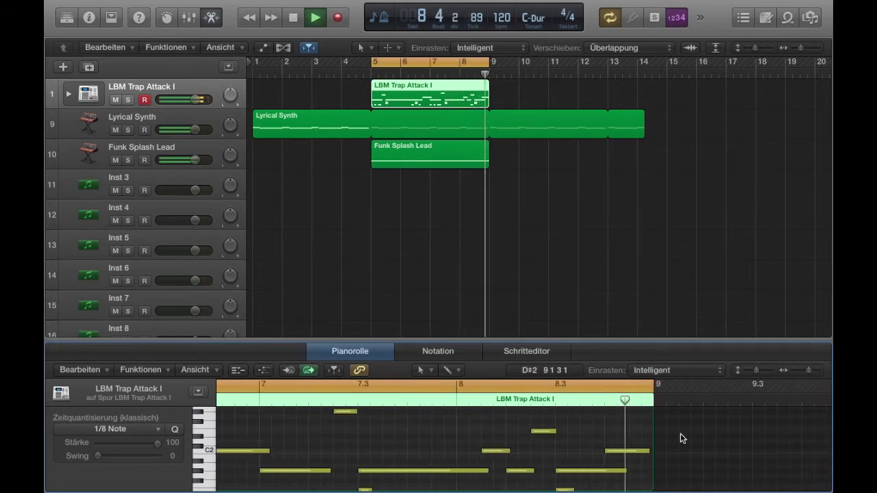
{"action": "left_click_drag", "start_coordinate": [647, 452], "coordinate": [650, 452]}
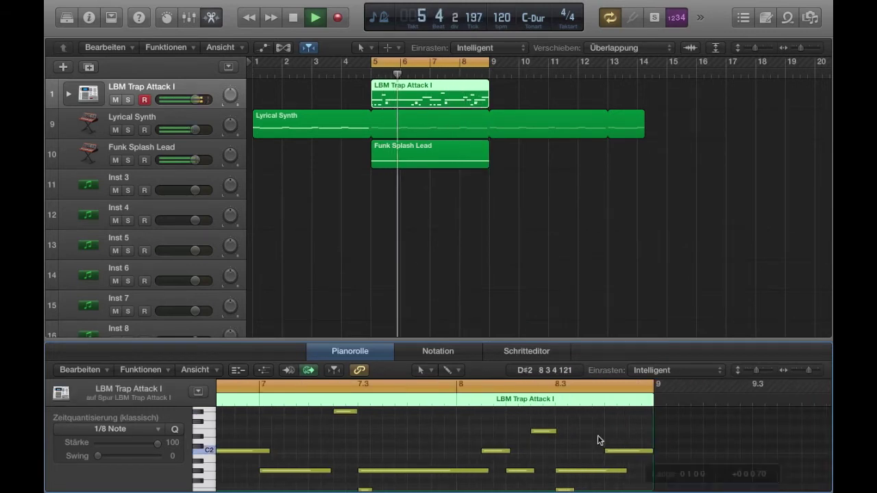
{"action": "scroll", "coordinate": [597, 436], "scroll_direction": "down", "scroll_amount": 5}
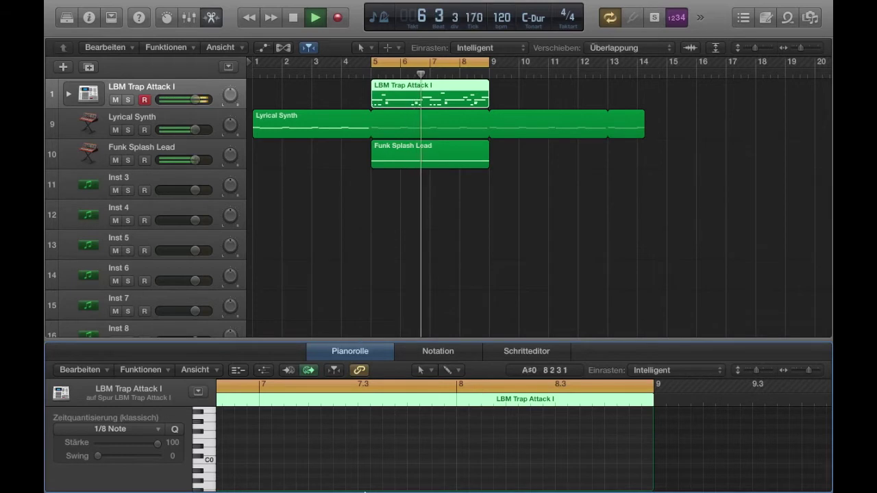
{"action": "left_click", "coordinate": [212, 18]}
- Duplicate the LBM Trap Attack I track and browse the library's Electronic Drum Kit patches down to Drum Machine GB
{"action": "left_click", "coordinate": [88, 66]}
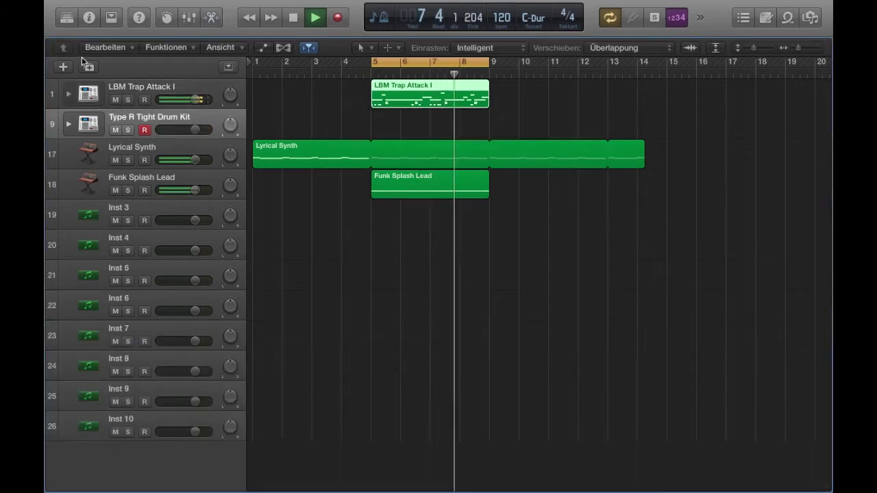
{"action": "key", "text": "y"}
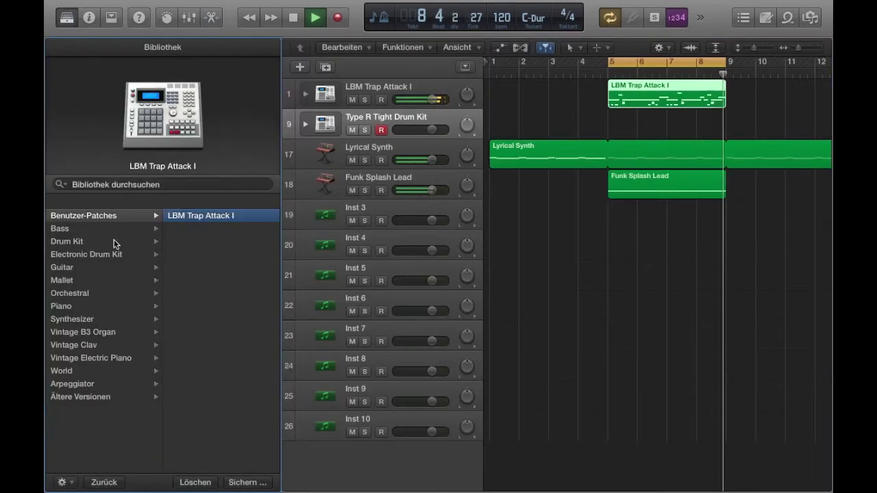
{"action": "left_click", "coordinate": [152, 254]}
{"action": "left_click", "coordinate": [197, 229]}
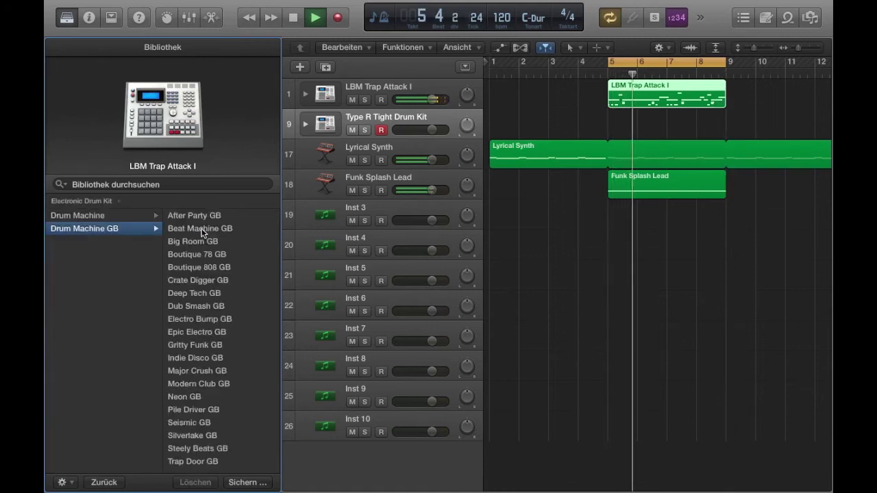
- Set the project tempo to 117 bpm and load the Beat Machine GB patch on the new track
{"action": "type", "text": "117"}
{"action": "key", "text": "Return"}
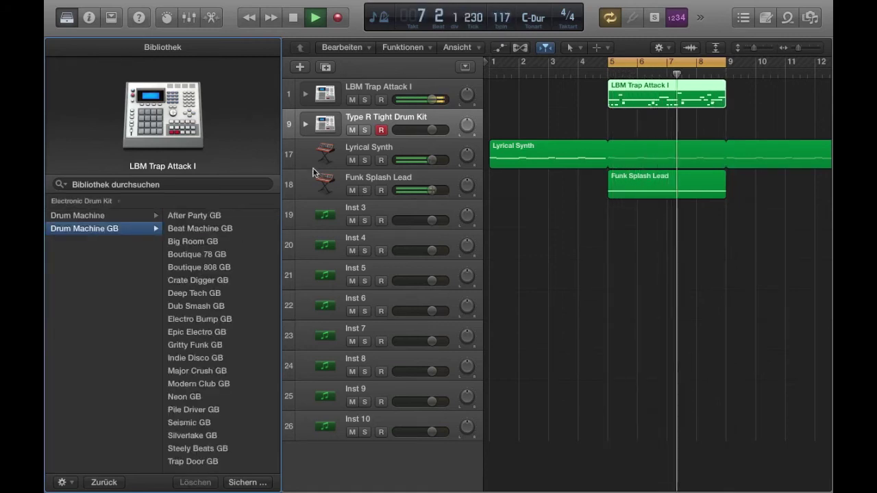
{"action": "left_click", "coordinate": [215, 232]}
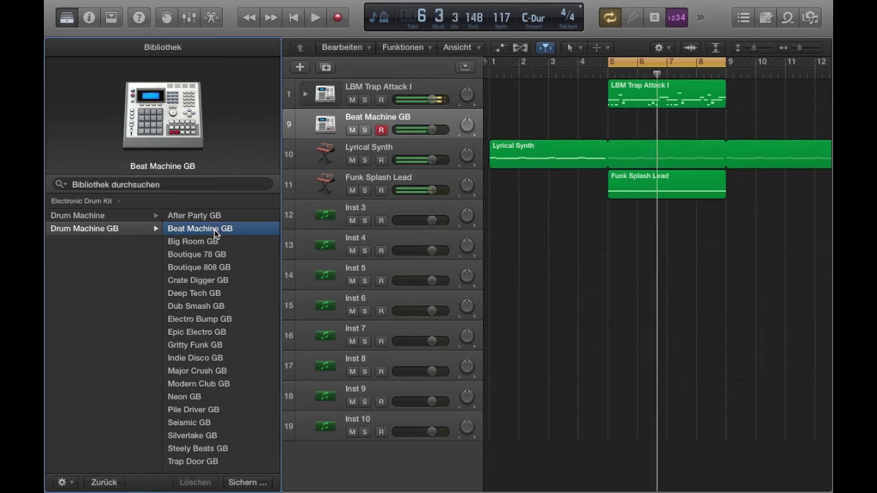
- Record a Beat Machine GB pattern from bar 5 to 9 and quantize all its notes to 1/8 Note
{"action": "key", "text": "r"}
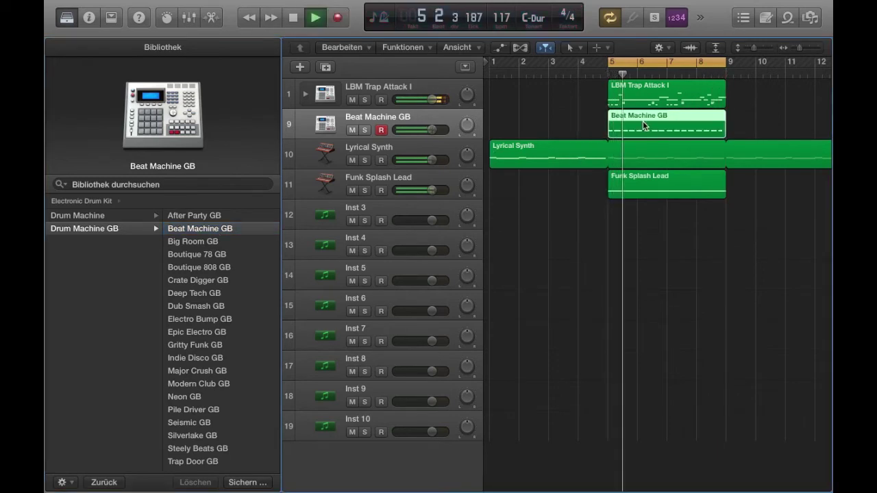
{"action": "key", "text": "e"}
{"action": "key", "text": "super+a"}
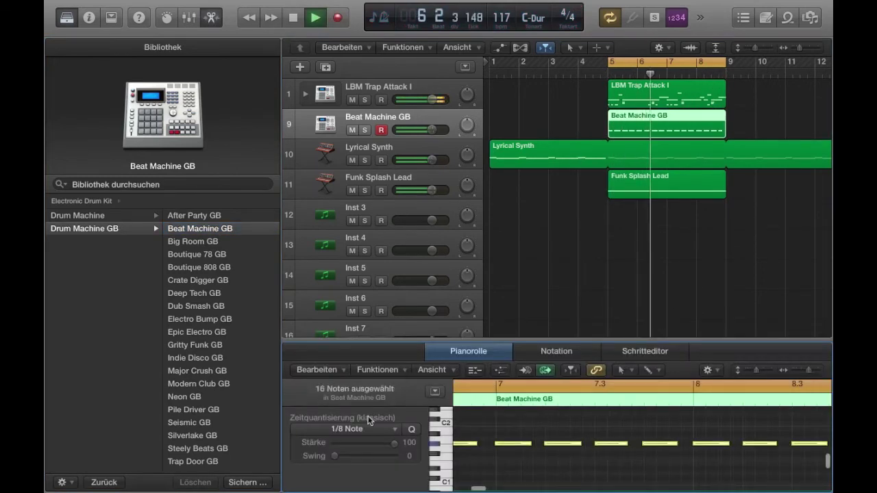
{"action": "left_click", "coordinate": [346, 429]}
{"action": "left_click", "coordinate": [329, 421]}
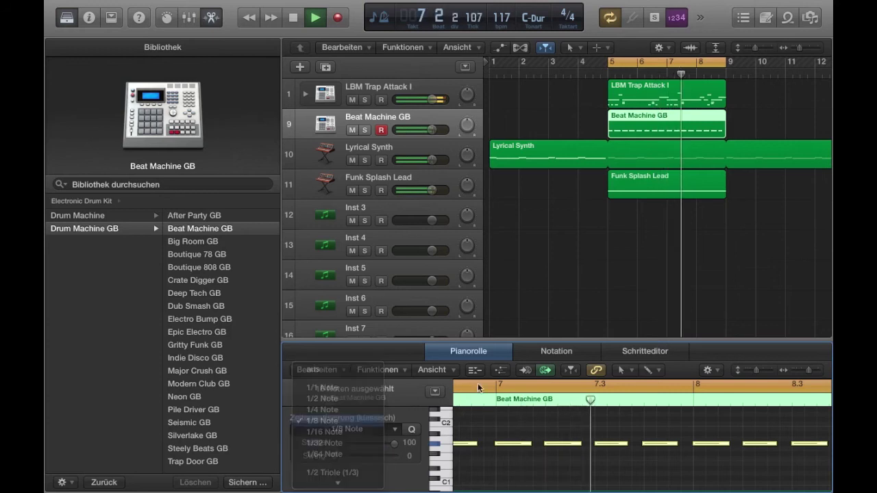
{"action": "mouse_move", "coordinate": [530, 491]}
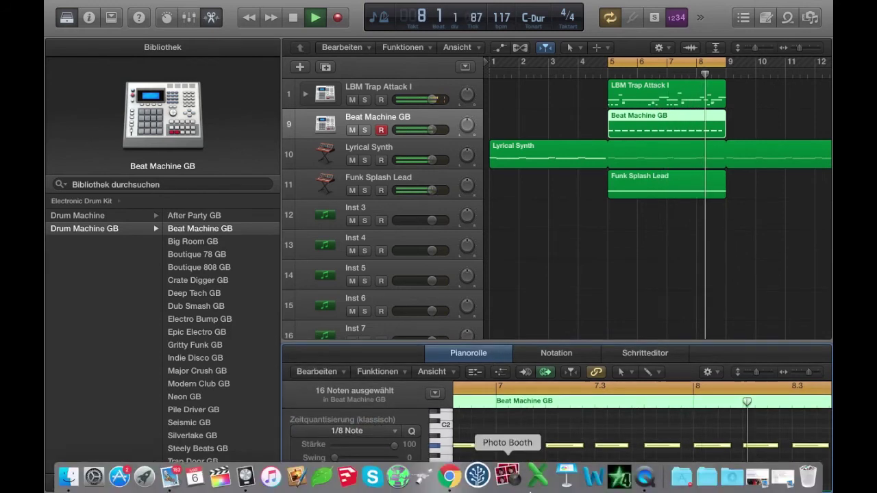
{"action": "key", "text": "e"}
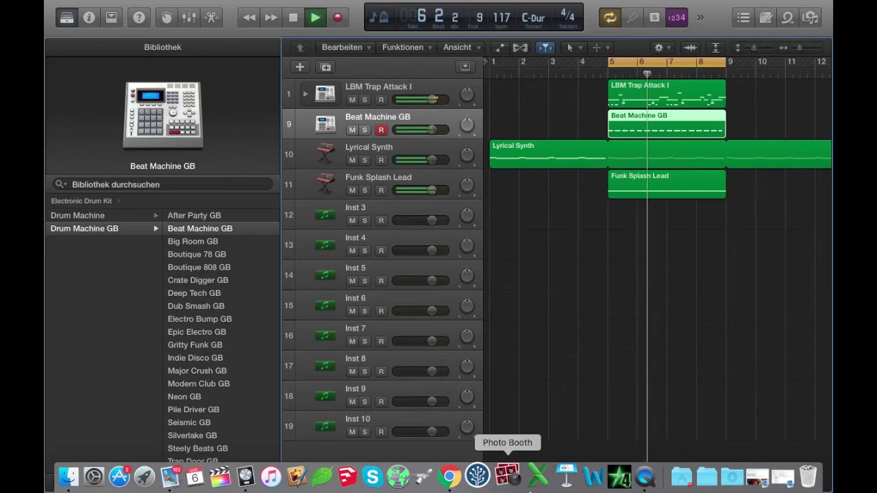
- Show the inspector and add a PlatinumVerb reverb to the Beat Machine GB channel strip
{"action": "left_click", "coordinate": [90, 19]}
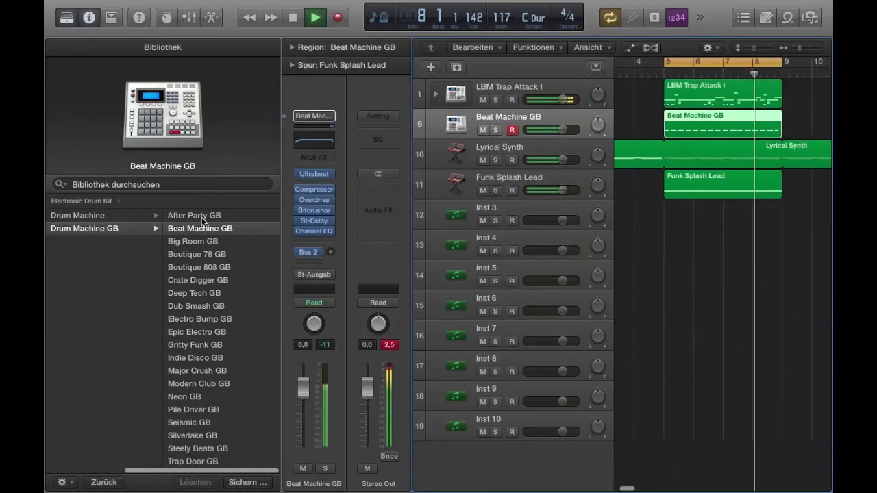
{"action": "left_click", "coordinate": [322, 242]}
{"action": "mouse_move", "coordinate": [356, 355]}
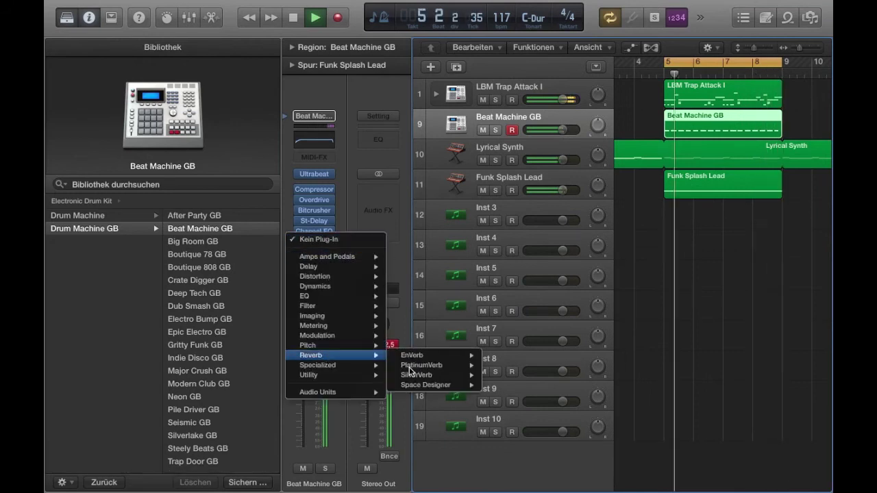
{"action": "mouse_move", "coordinate": [461, 367]}
{"action": "left_click", "coordinate": [498, 368]}
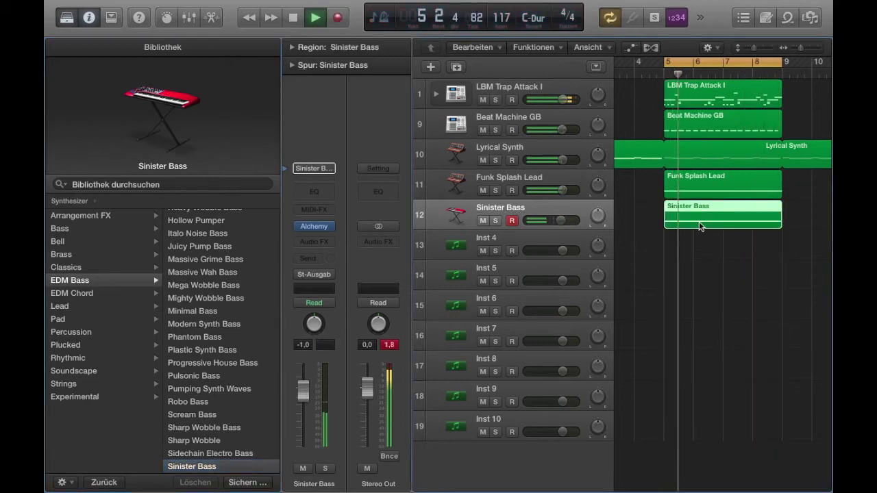
- Quantize all Sinister Bass notes to 1/8 Note and extend the last note to the region's end at bar 9
{"action": "key", "text": "e"}
{"action": "key", "text": "super+a"}
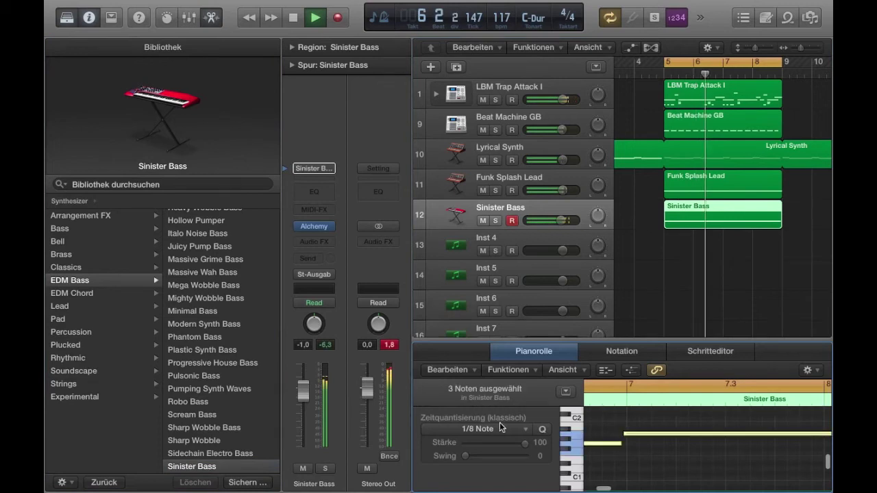
{"action": "left_click", "coordinate": [499, 430]}
{"action": "left_click", "coordinate": [477, 469]}
{"action": "left_click", "coordinate": [655, 419]}
{"action": "scroll", "coordinate": [655, 419], "scroll_direction": "right", "scroll_amount": 3}
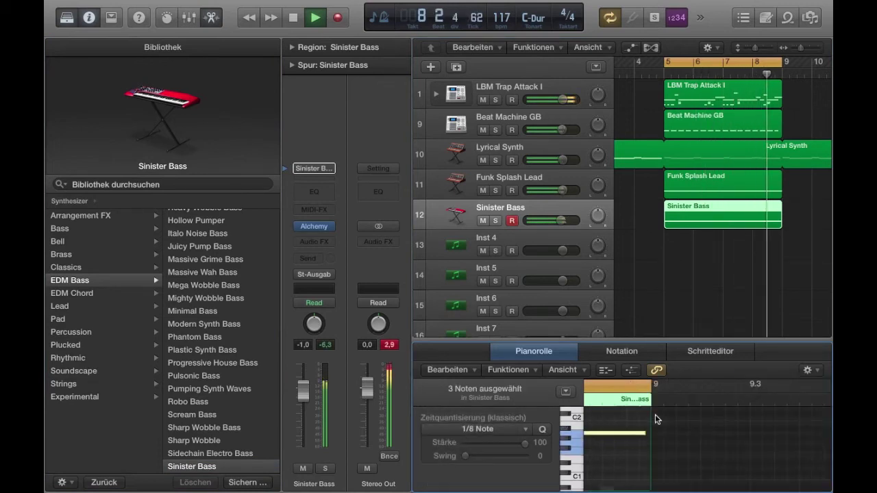
{"action": "left_click_drag", "start_coordinate": [645, 433], "coordinate": [650, 433]}
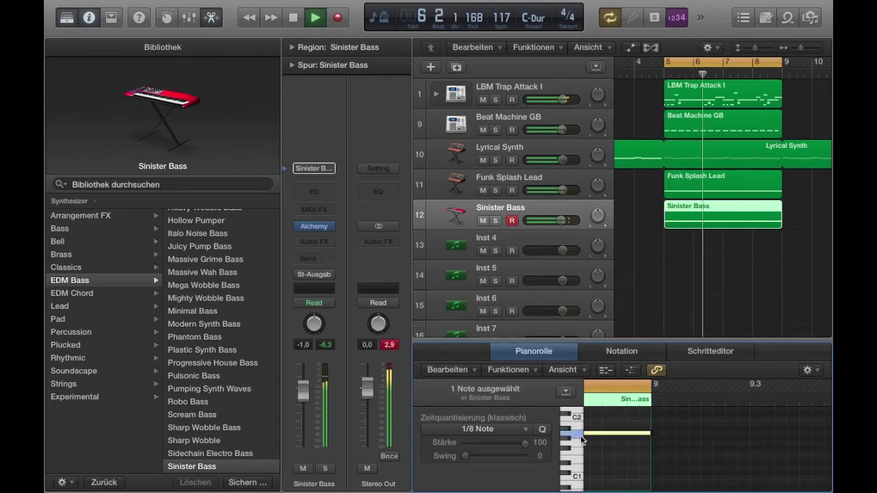
- Close the Piano Roll and lower the Sinister Bass track's volume slightly
{"action": "key", "text": "e"}
{"action": "left_click_drag", "start_coordinate": [561, 221], "coordinate": [555, 222]}
- Hide the inspector and the library and play the project from bar 1
{"action": "left_click", "coordinate": [89, 19]}
{"action": "left_click", "coordinate": [66, 18]}
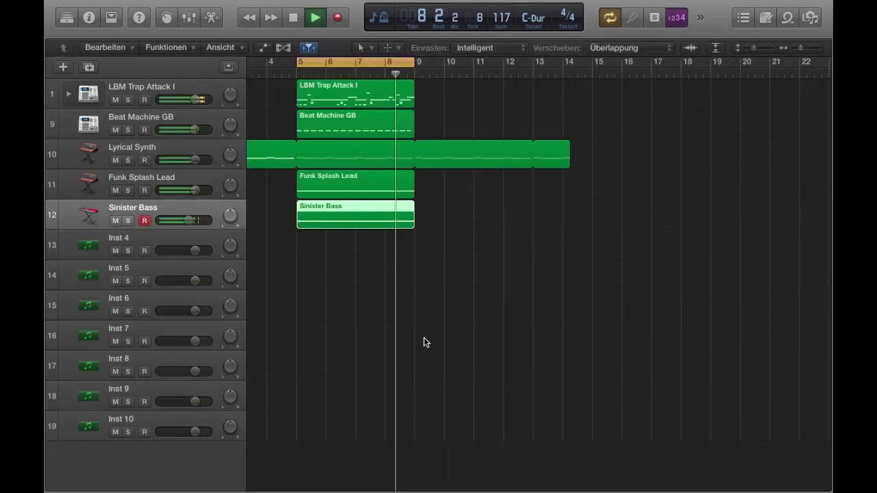
{"action": "key", "text": "Return"}
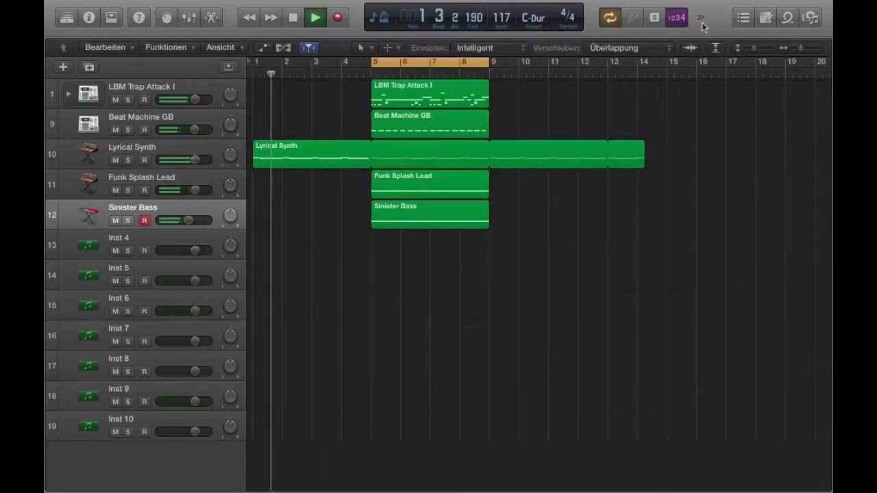
- Add the Rising Synth Effects 21 loop from the Synthesizer category to a new track, with its region ending at bar 5
{"action": "left_click", "coordinate": [788, 18]}
{"action": "left_click", "coordinate": [600, 158]}
{"action": "left_click", "coordinate": [607, 417]}
{"action": "left_click_drag", "start_coordinate": [607, 417], "coordinate": [351, 466]}
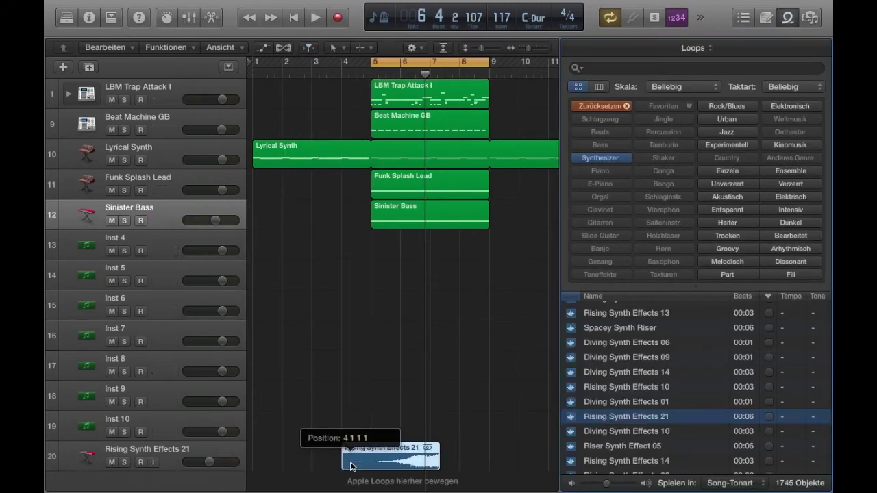
{"action": "key", "text": "Delete"}
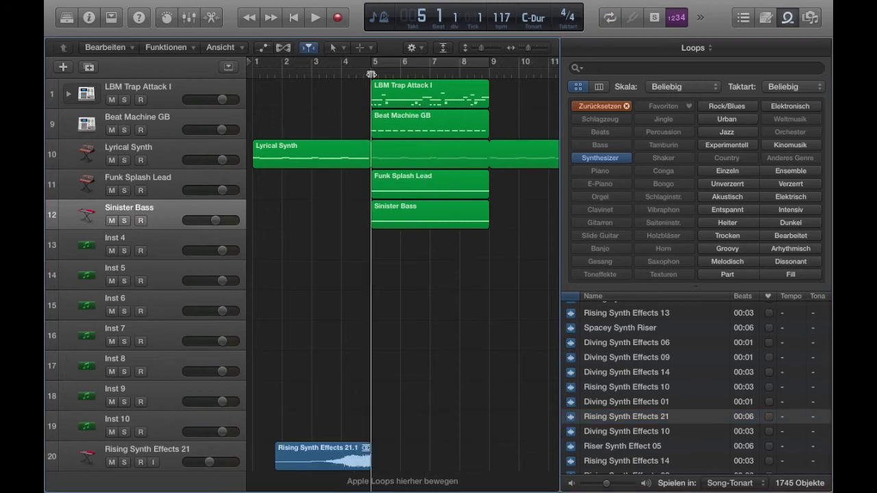
- Play the project from bar 1 to audition the riser and turn cycle mode back on
{"action": "key", "text": "Return"}
{"action": "key", "text": "space"}
{"action": "left_click", "coordinate": [214, 462]}
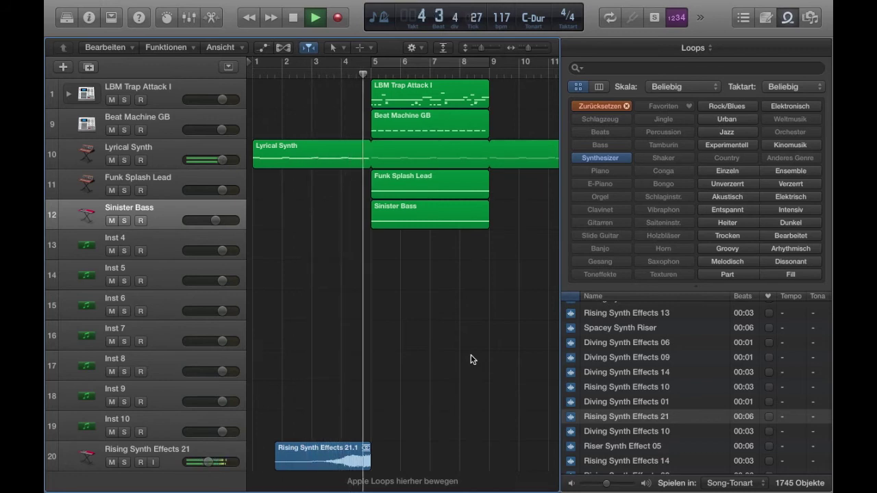
{"action": "key", "text": "c"}
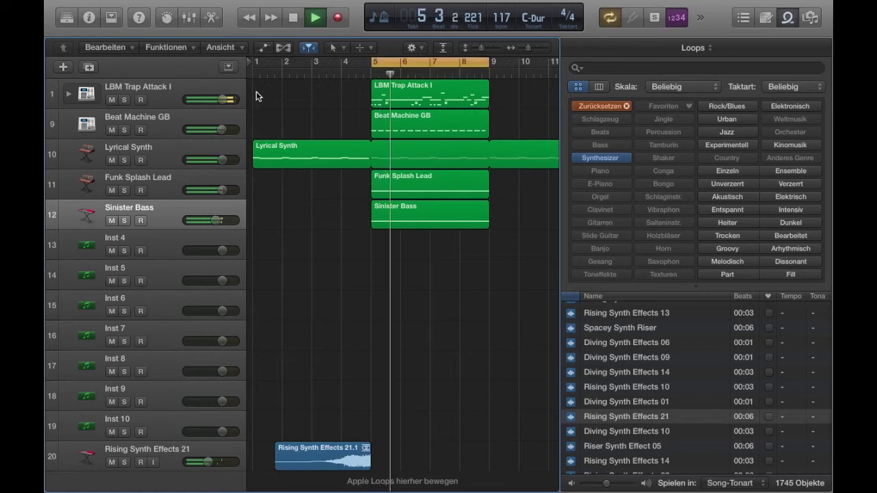
- Add a Type R Tight Drum Kit track below LBM Trap Attack I, record a note at bar 5 and lower the track's volume slightly
{"action": "left_click", "coordinate": [223, 91]}
{"action": "key", "text": "super+d"}
{"action": "key", "text": "space"}
{"action": "key", "text": "r"}
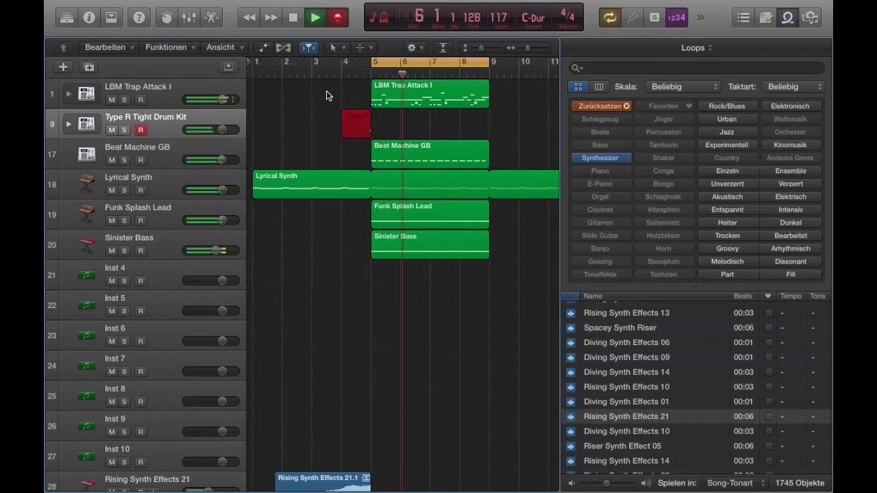
{"action": "key", "text": "space"}
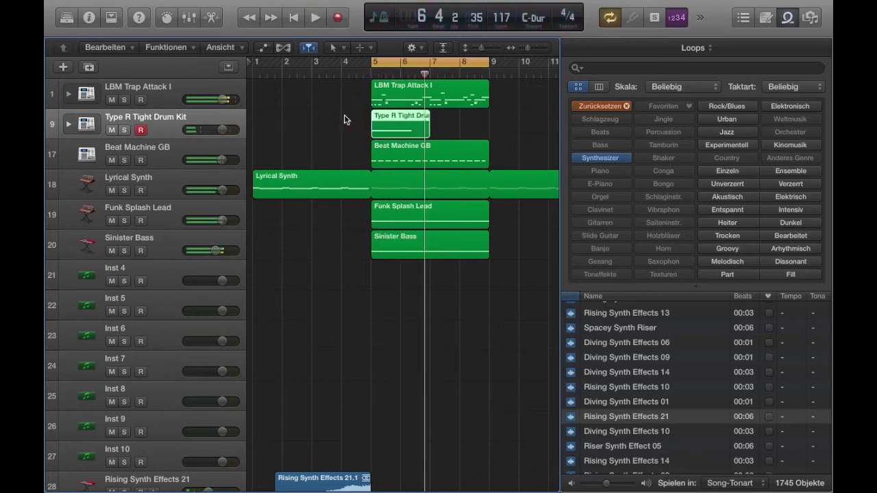
{"action": "key", "text": "space"}
{"action": "left_click_drag", "start_coordinate": [222, 130], "coordinate": [219, 130]}
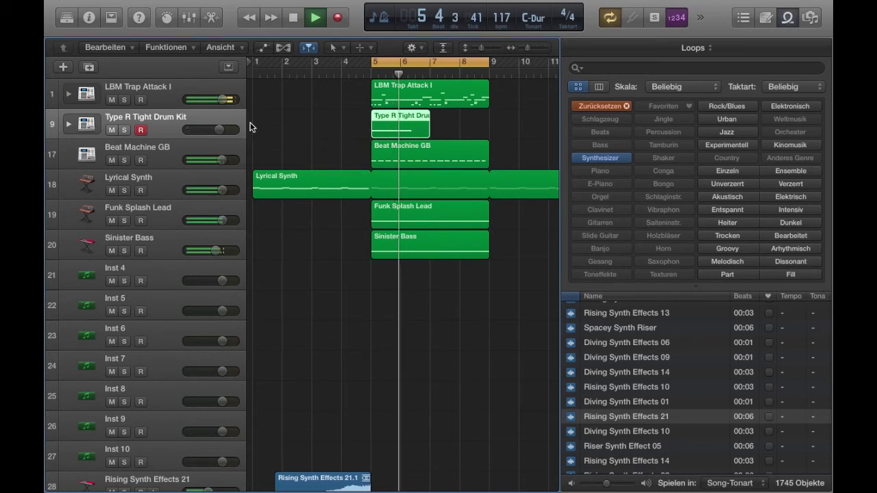
- Quantize the recorded Type R Tight Drum Kit note to 1/8 Note in the Piano Roll
{"action": "key", "text": "space"}
{"action": "key", "text": "p"}
{"action": "left_click", "coordinate": [381, 443]}
{"action": "left_click", "coordinate": [157, 431]}
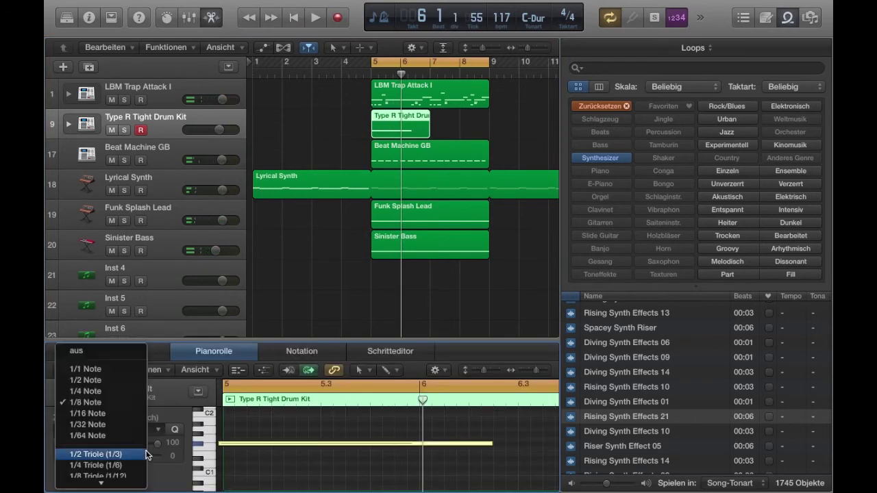
{"action": "left_click", "coordinate": [86, 402]}
- Lower the Type R Tight Drum Kit track to about -4.7 dB, audition it, and close the Piano Roll and loop browser
{"action": "left_click_drag", "start_coordinate": [219, 129], "coordinate": [214, 129]}
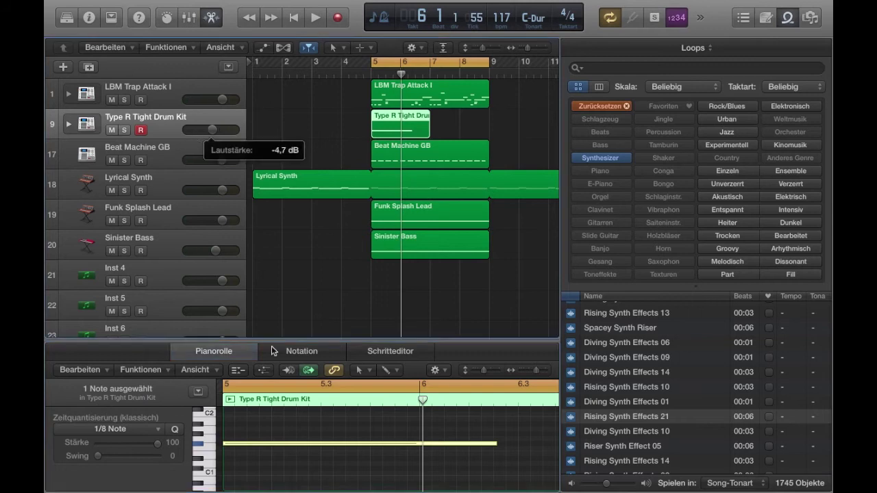
{"action": "key", "text": "space"}
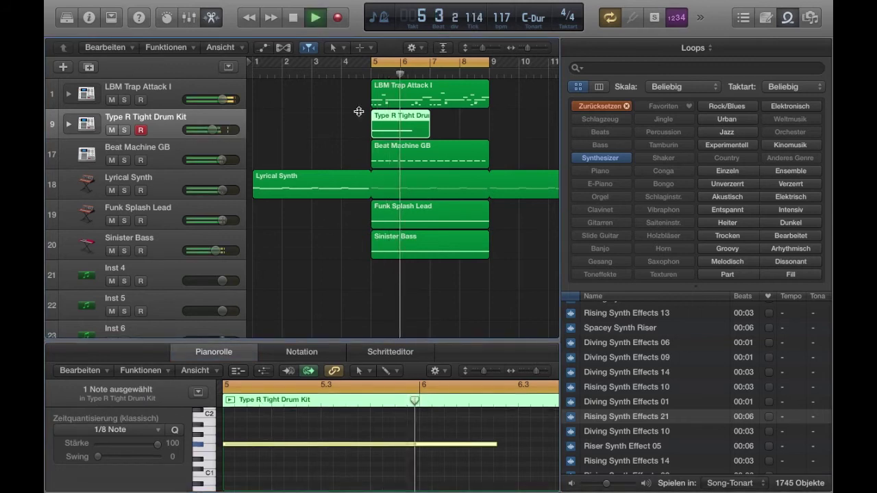
{"action": "key", "text": "p"}
{"action": "key", "text": "o"}
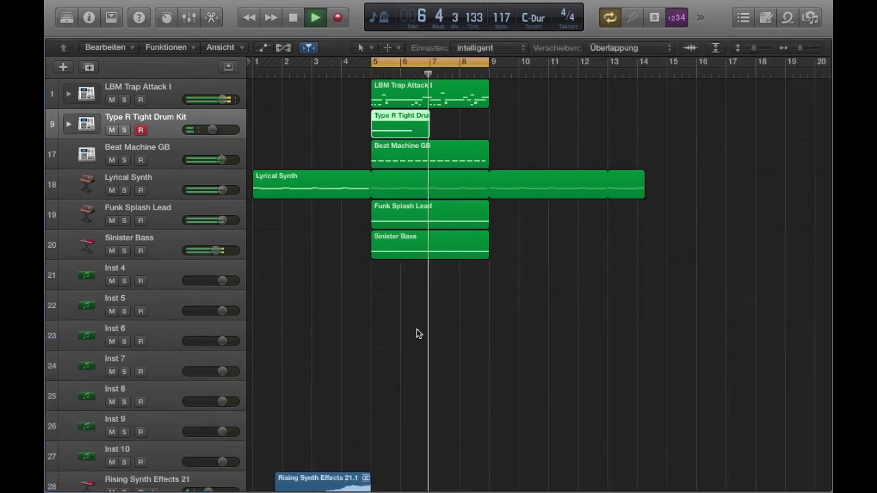
{"action": "left_click", "coordinate": [175, 266]}
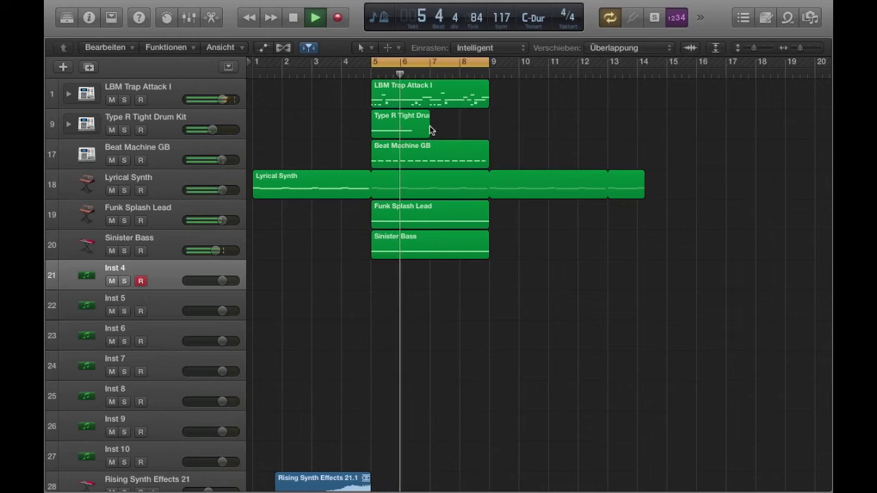
- Extend the Type R Tight Drum Kit region to bar 13 and loop all regions, taking LBM Trap Attack I to about bar 18
{"action": "left_click_drag", "start_coordinate": [431, 130], "coordinate": [607, 132]}
{"action": "key", "text": "super+a"}
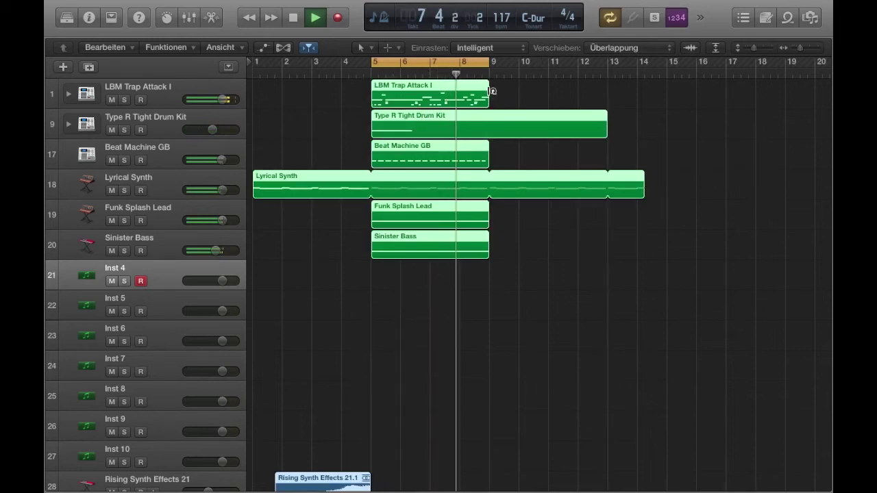
{"action": "left_click_drag", "start_coordinate": [492, 90], "coordinate": [770, 119]}
{"action": "left_click", "coordinate": [589, 295]}
- With cycle mode off, record a note from bar 4 on a second Type R Tight Drum Kit track set to -10.0 dB
{"action": "left_click", "coordinate": [422, 60]}
{"action": "key", "text": "Return"}
{"action": "key", "text": "space"}
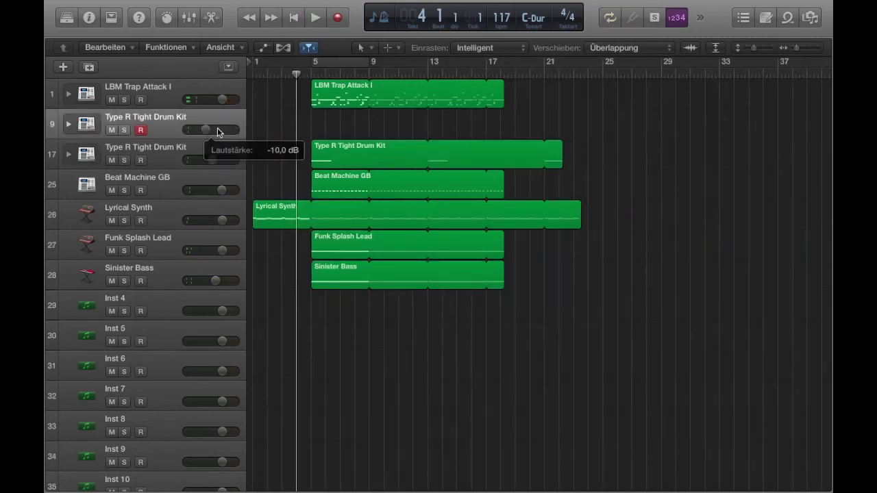
{"action": "key", "text": "space"}
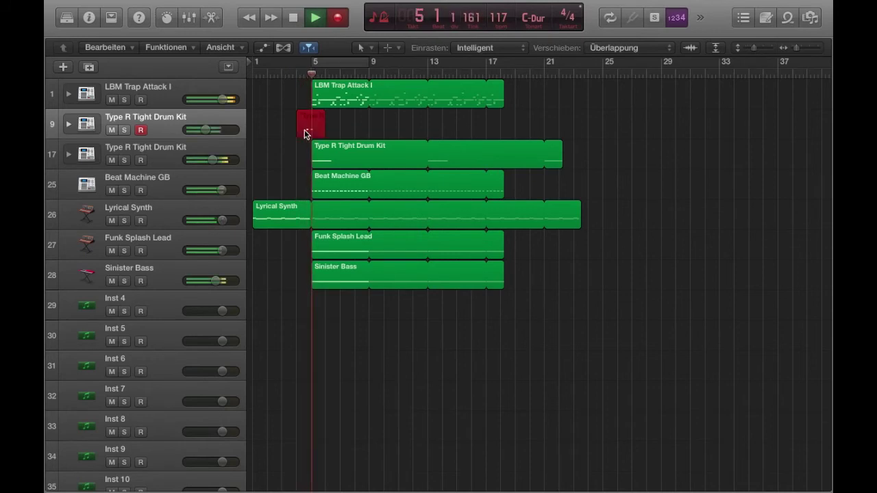
{"action": "key", "text": "space"}
- Play from bar 4, quantize the new Type R Tight Drum Kit note to 1/8 Note and close the Piano Roll
{"action": "left_click", "coordinate": [296, 75]}
{"action": "key", "text": "space"}
{"action": "key", "text": "e"}
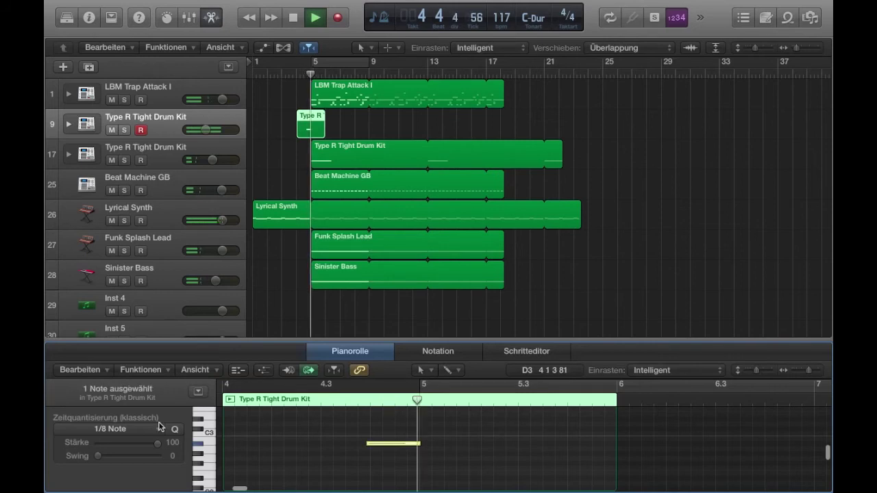
{"action": "left_click", "coordinate": [137, 430]}
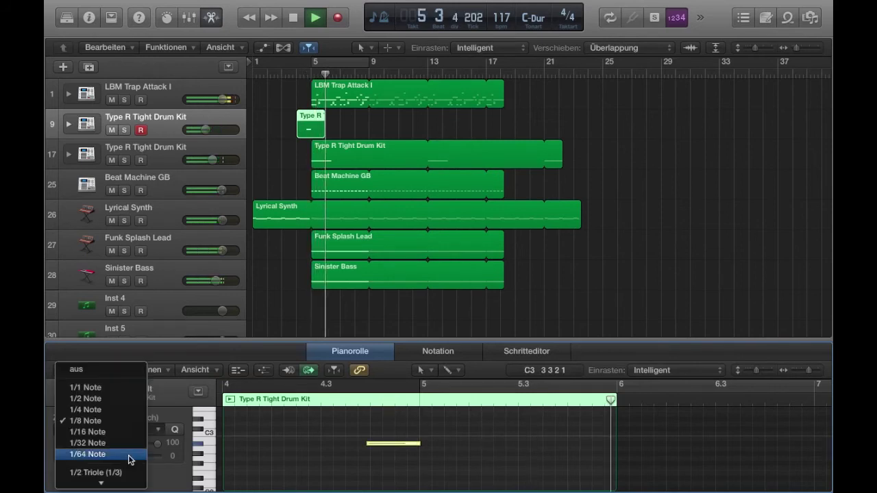
{"action": "left_click", "coordinate": [86, 420]}
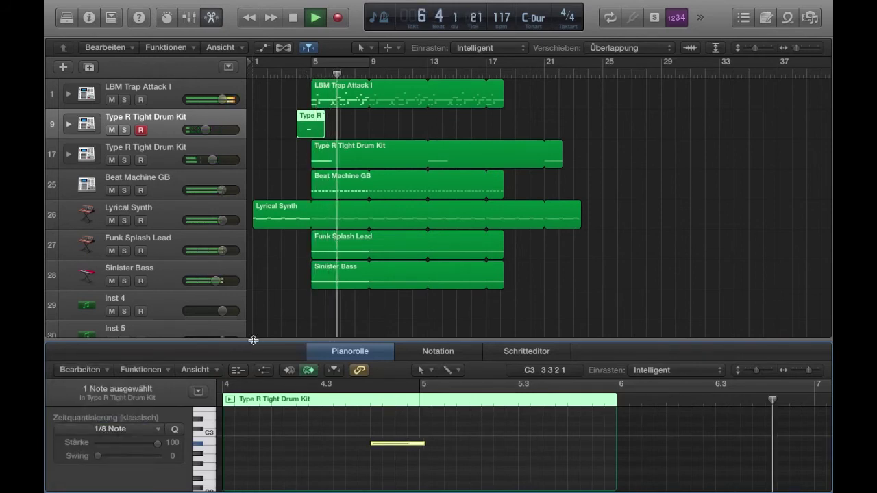
{"action": "left_click_drag", "start_coordinate": [408, 330], "coordinate": [407, 334]}
{"action": "key", "text": "p"}
- Shorten the Rising Synth Effects 21 loop to about bar 5 and set the cycle range from bar 5 to bar 13
{"action": "scroll", "coordinate": [456, 317], "scroll_direction": "down", "scroll_amount": 5}
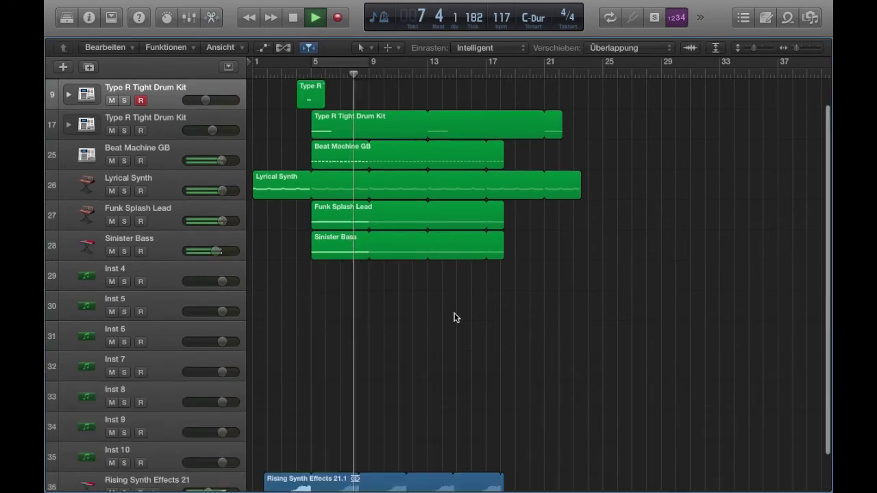
{"action": "left_click_drag", "start_coordinate": [367, 442], "coordinate": [313, 443]}
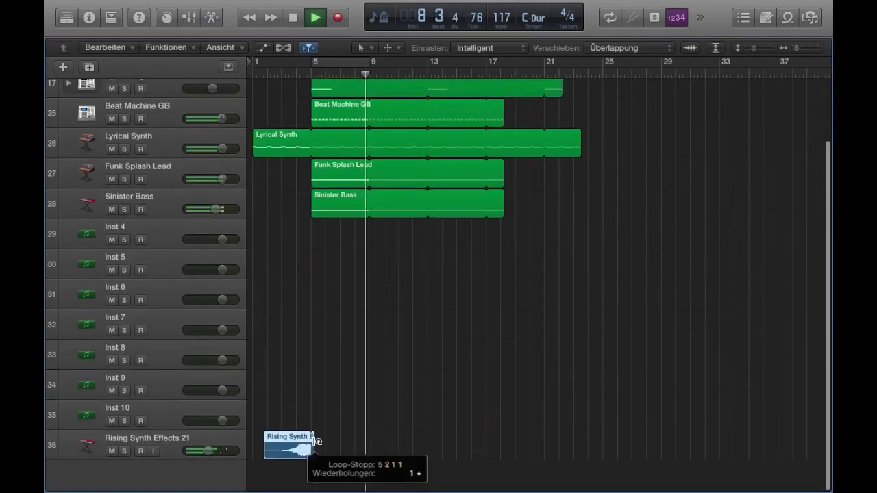
{"action": "scroll", "coordinate": [390, 375], "scroll_direction": "up", "scroll_amount": 3}
{"action": "left_click_drag", "start_coordinate": [314, 68], "coordinate": [429, 73]}
- Show the inspector for Beat Machine GB and add a stereo Echo after the PlatinumVerb on its channel strip
{"action": "left_click", "coordinate": [193, 193]}
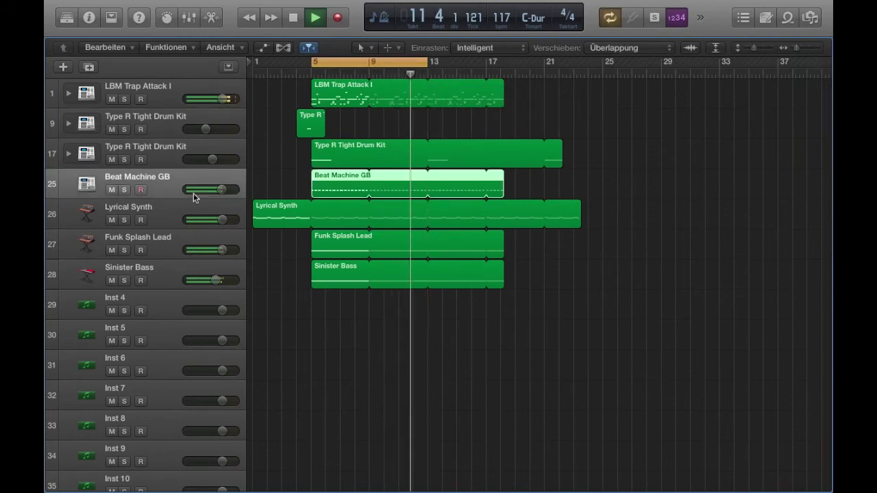
{"action": "left_click", "coordinate": [90, 16]}
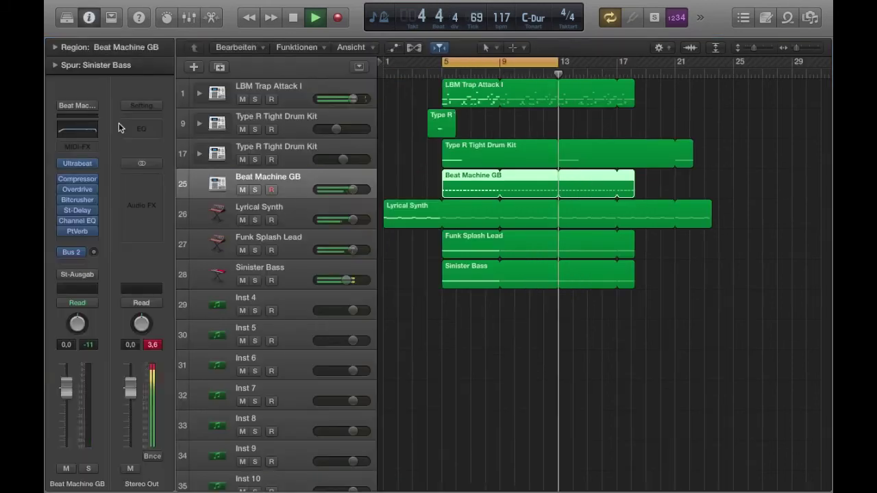
{"action": "left_click", "coordinate": [88, 239]}
{"action": "mouse_move", "coordinate": [87, 274]}
{"action": "mouse_move", "coordinate": [195, 276]}
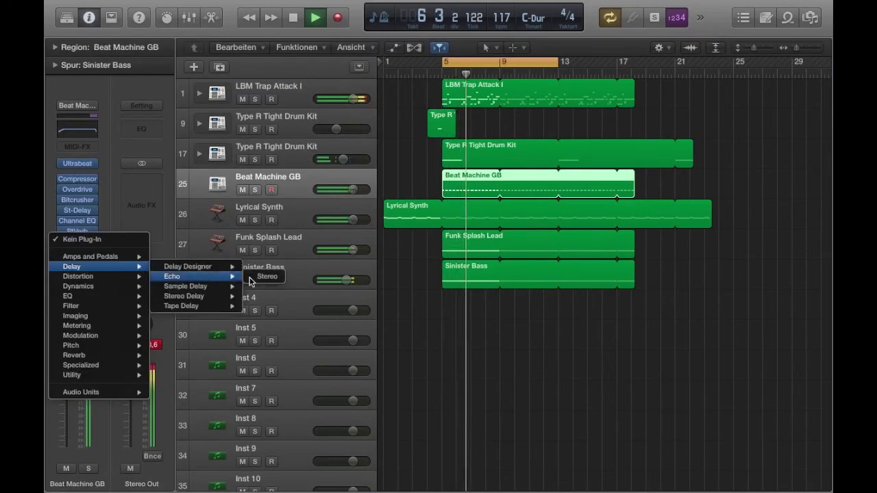
{"action": "left_click", "coordinate": [254, 278]}
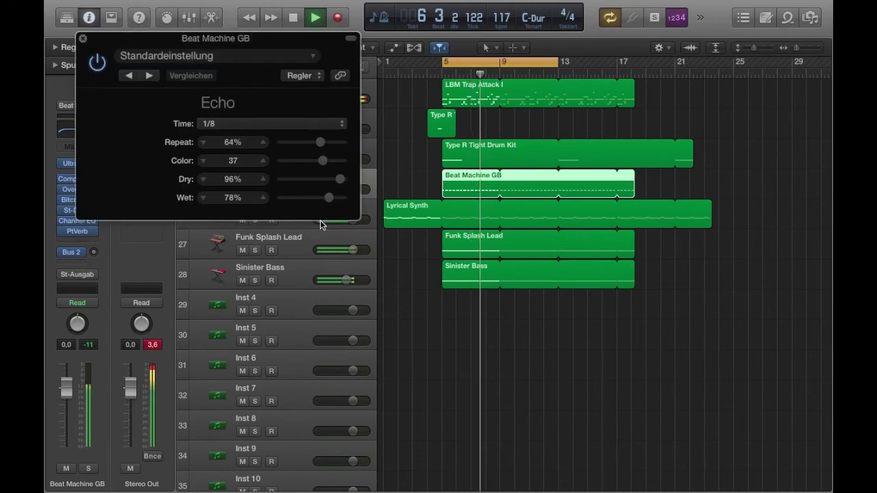
- Set the Echo's Wet level to 25%, audition Beat Machine GB in solo, then close the plug-in and unsolo the track
{"action": "left_click", "coordinate": [297, 198]}
{"action": "key", "text": "s"}
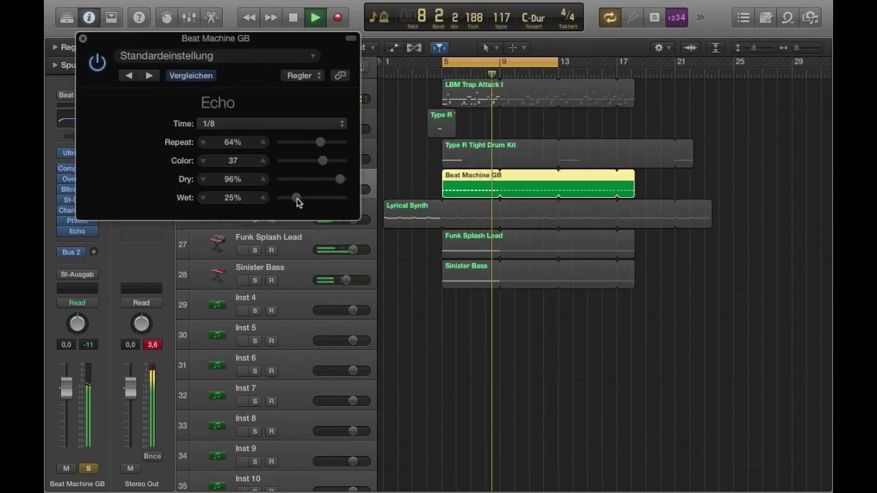
{"action": "key", "text": "Return"}
{"action": "key", "text": "space"}
{"action": "left_click", "coordinate": [83, 39]}
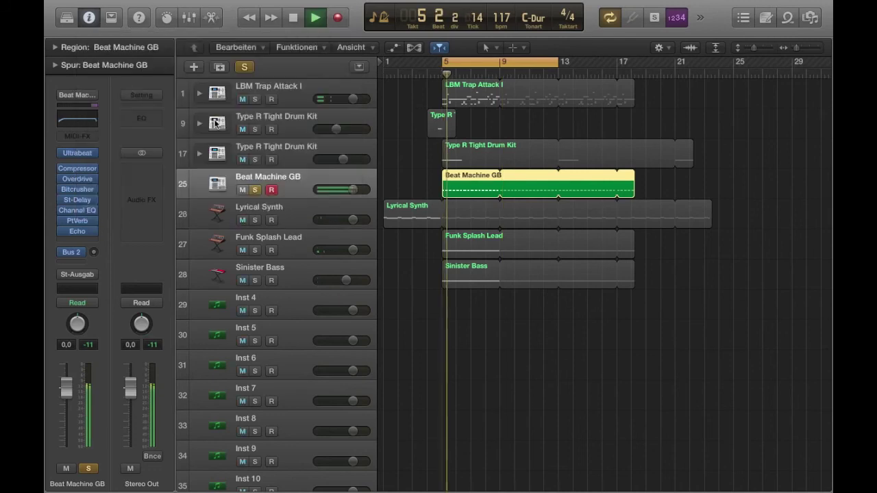
{"action": "left_click", "coordinate": [255, 191]}
{"action": "left_click", "coordinate": [404, 314]}
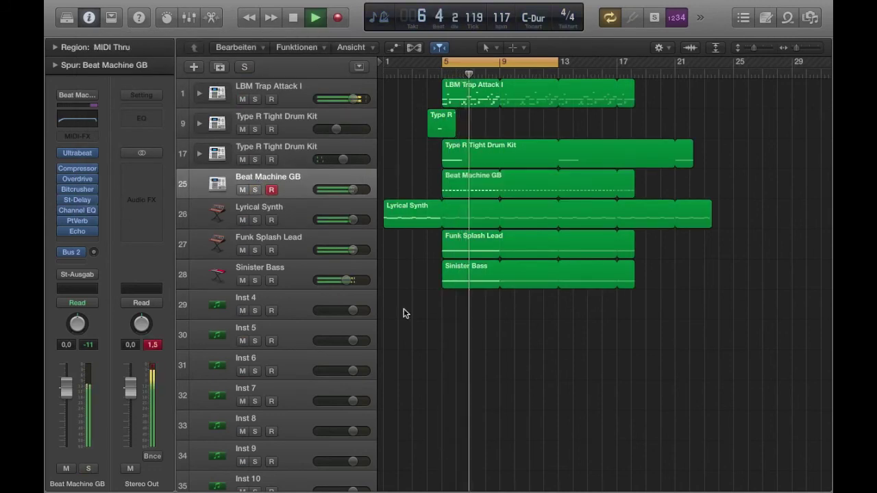
- Add a stereo Adaptive Limiter with the Add Density preset to Stereo Out and reset the output's peak display
{"action": "left_click", "coordinate": [135, 165]}
{"action": "mouse_move", "coordinate": [166, 213]}
{"action": "mouse_move", "coordinate": [257, 229]}
{"action": "mouse_move", "coordinate": [288, 213]}
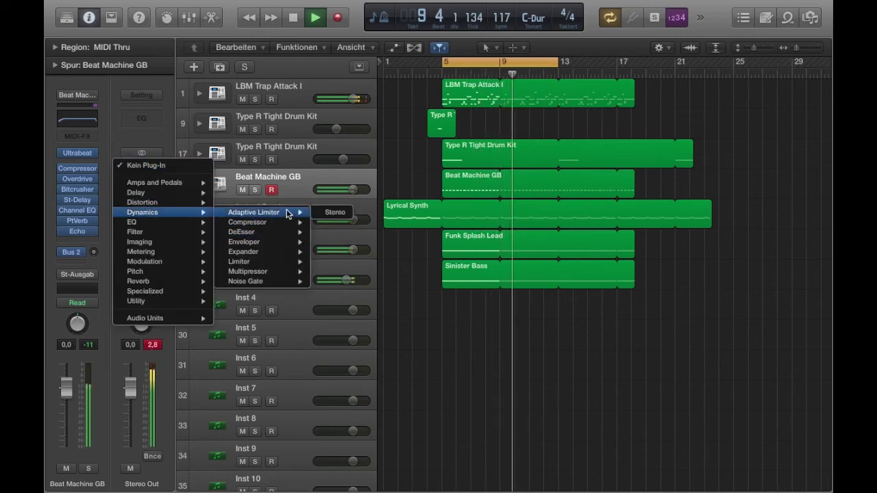
{"action": "left_click", "coordinate": [317, 213]}
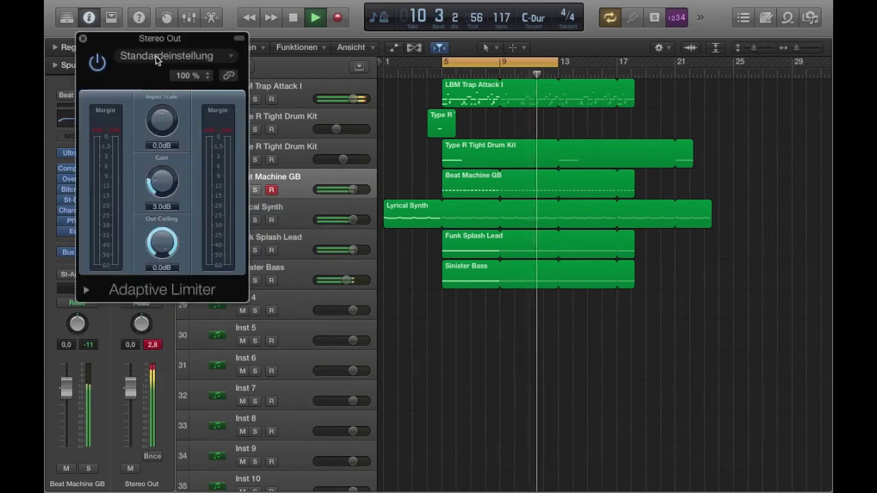
{"action": "left_click", "coordinate": [157, 56]}
{"action": "left_click", "coordinate": [138, 272]}
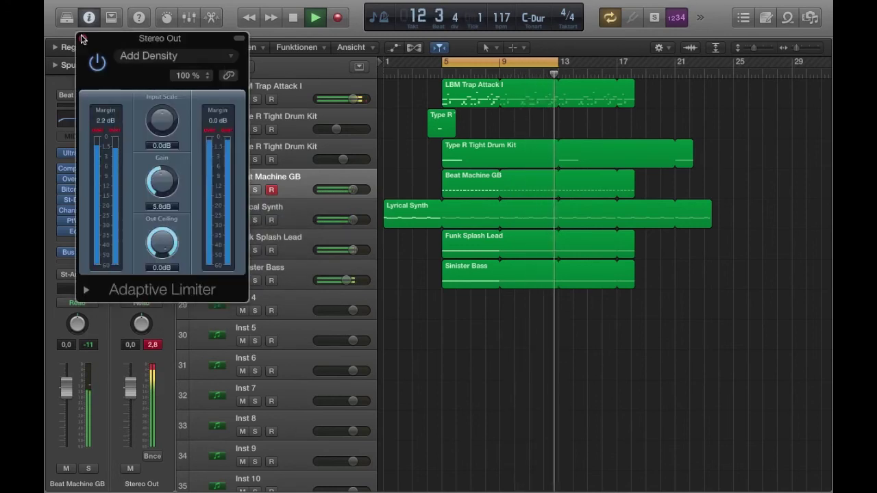
{"action": "left_click", "coordinate": [156, 347]}
- Hide the inspector and play the project from bar 1 with cycle mode off
{"action": "key", "text": "XF86AudioLowerVolume"}
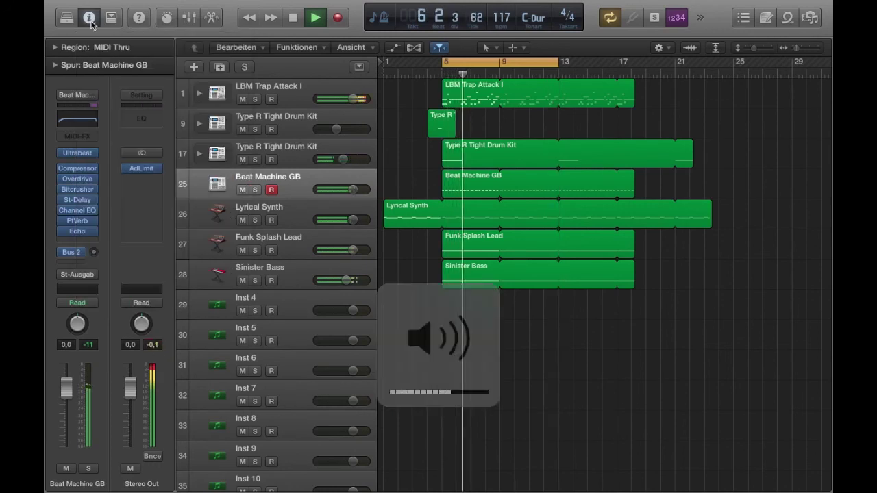
{"action": "key", "text": "i"}
{"action": "left_click", "coordinate": [375, 61]}
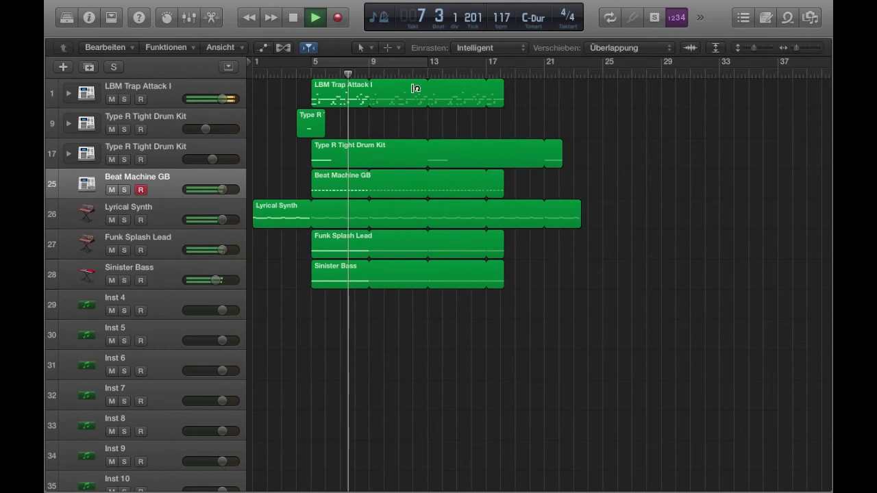
{"action": "key", "text": "Return"}
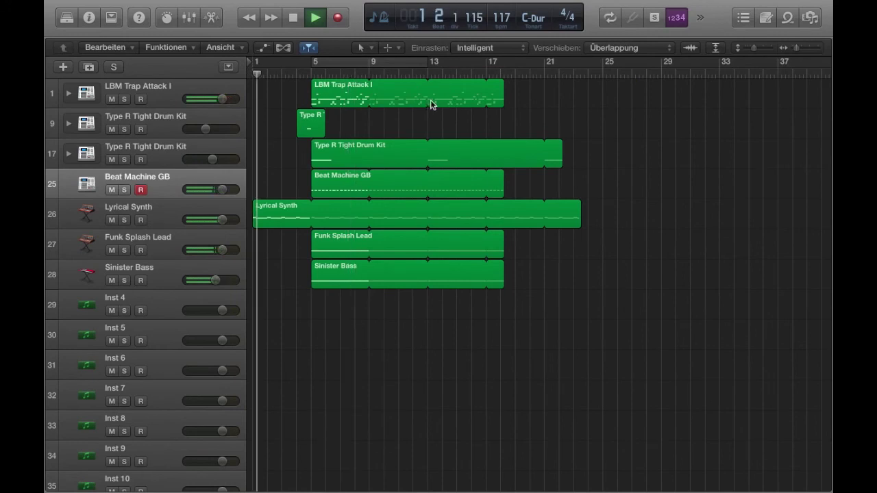
- Shorten the Lyrical Synth loop to end at bar 9
{"action": "scroll", "coordinate": [453, 201], "scroll_direction": "down", "scroll_amount": 1}
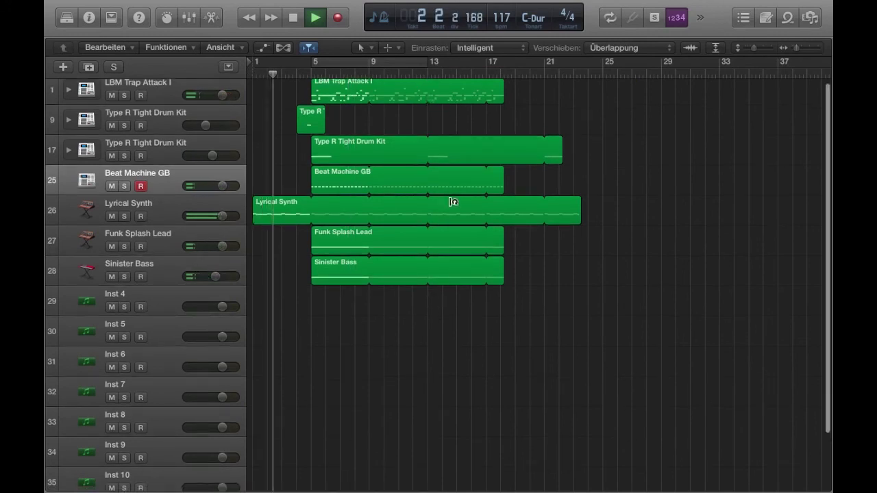
{"action": "left_click_drag", "start_coordinate": [453, 202], "coordinate": [372, 212]}
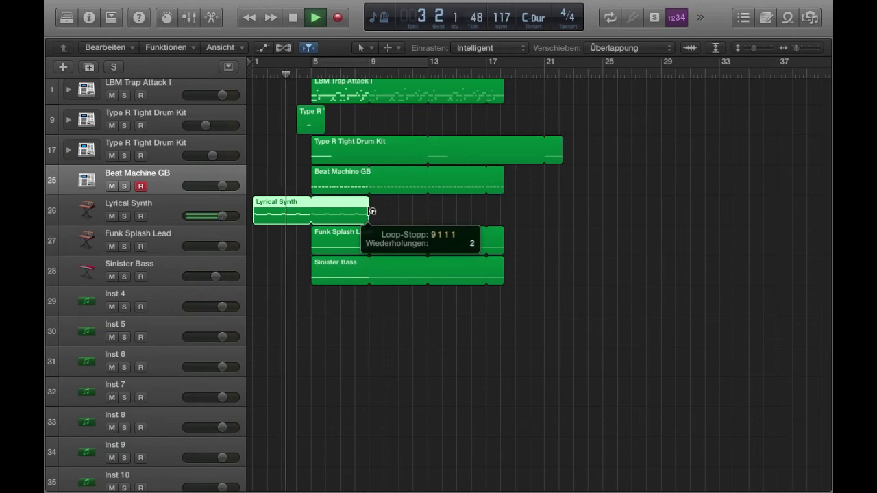
- Shorten the loop on Type R Tight Drum Kit track 17 to end at about bar 16 and extend the Lyrical Synth loop to bar 13
{"action": "left_click", "coordinate": [487, 215]}
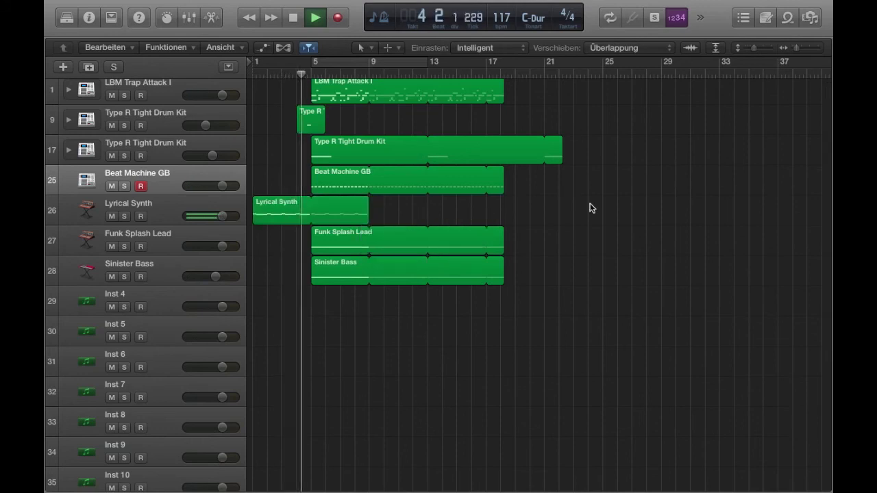
{"action": "scroll", "coordinate": [589, 233], "scroll_direction": "up", "scroll_amount": 1}
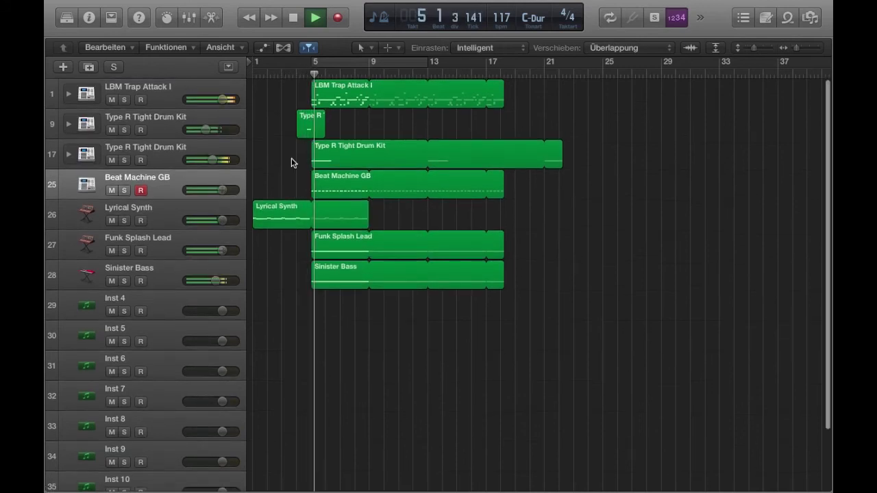
{"action": "left_click_drag", "start_coordinate": [443, 146], "coordinate": [471, 148]}
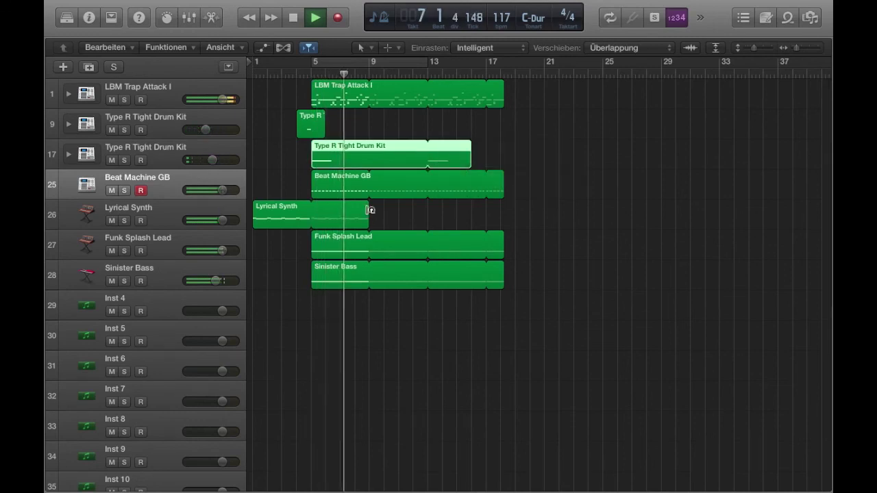
{"action": "left_click_drag", "start_coordinate": [369, 209], "coordinate": [427, 209]}
{"action": "left_click", "coordinate": [601, 279]}
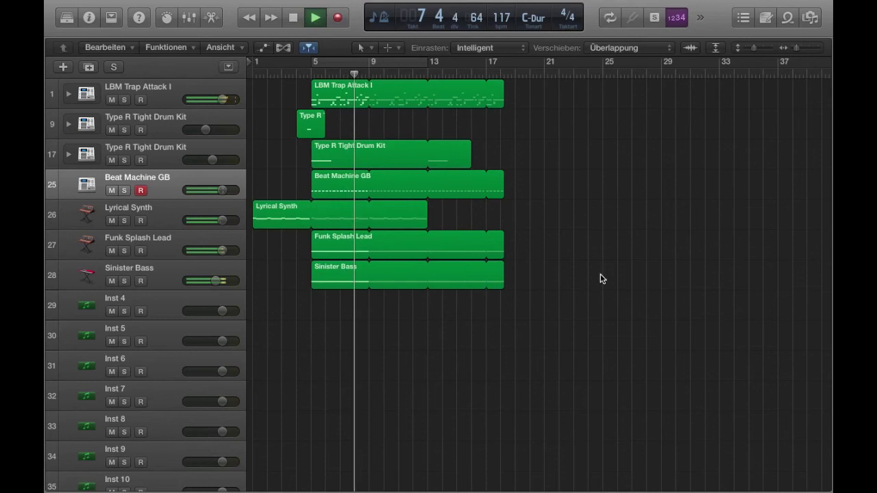
- Extend the loops of LBM Trap Attack I to bar 27 2, Funk Splash Lead to 25, Sinister Bass to 28 2 and Beat Machine GB to about 26
{"action": "left_click_drag", "start_coordinate": [503, 89], "coordinate": [635, 102]}
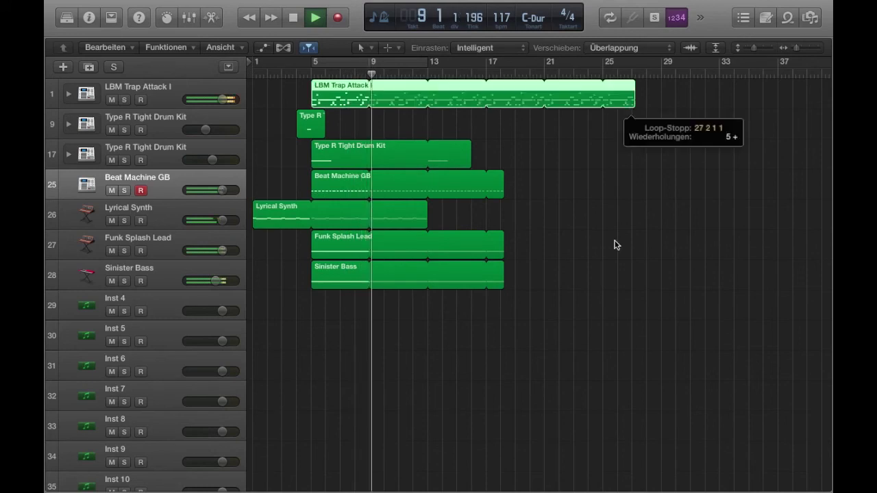
{"action": "left_click_drag", "start_coordinate": [505, 237], "coordinate": [603, 259]}
{"action": "left_click_drag", "start_coordinate": [504, 272], "coordinate": [652, 290]}
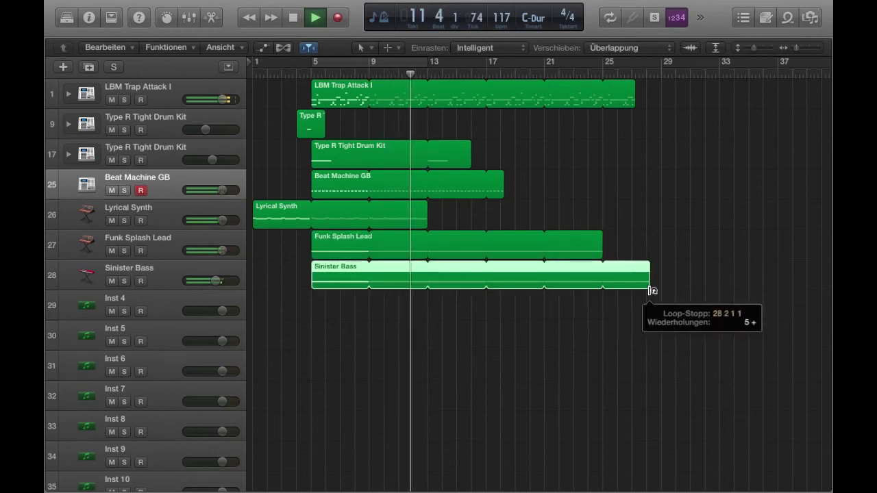
{"action": "left_click", "coordinate": [637, 372]}
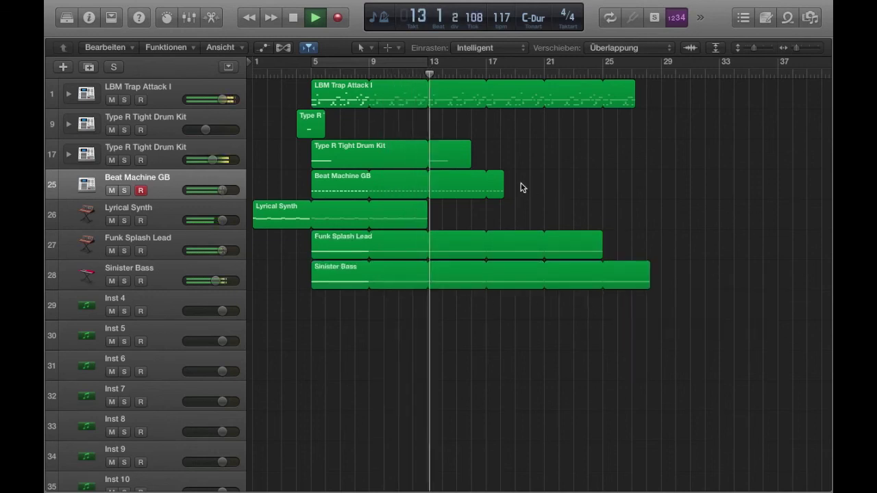
{"action": "left_click_drag", "start_coordinate": [503, 180], "coordinate": [621, 187]}
{"action": "left_click", "coordinate": [717, 246]}
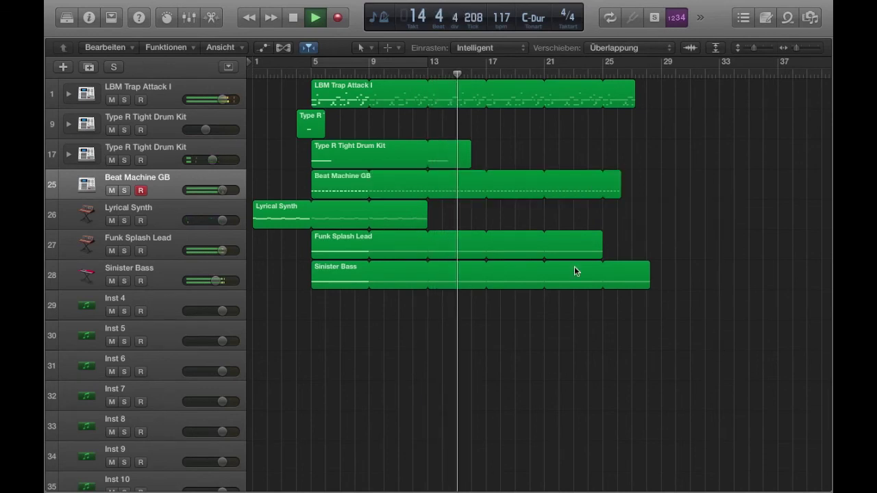
- Make Type R Tight Drum Kit track 9 the active track, leaving no region selected
{"action": "left_click", "coordinate": [159, 121]}
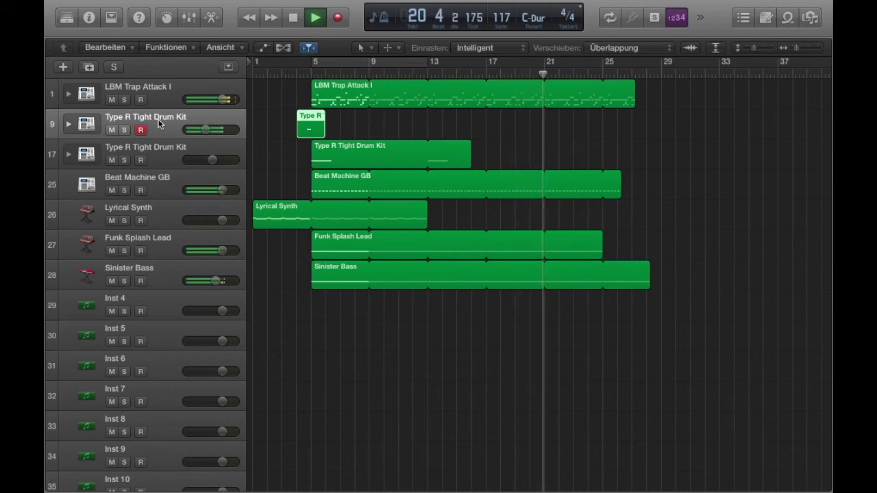
{"action": "left_click", "coordinate": [362, 358]}
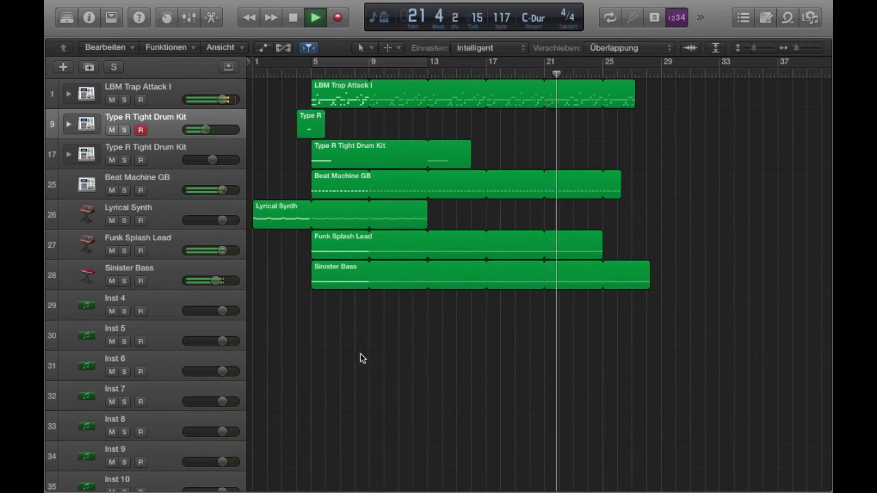